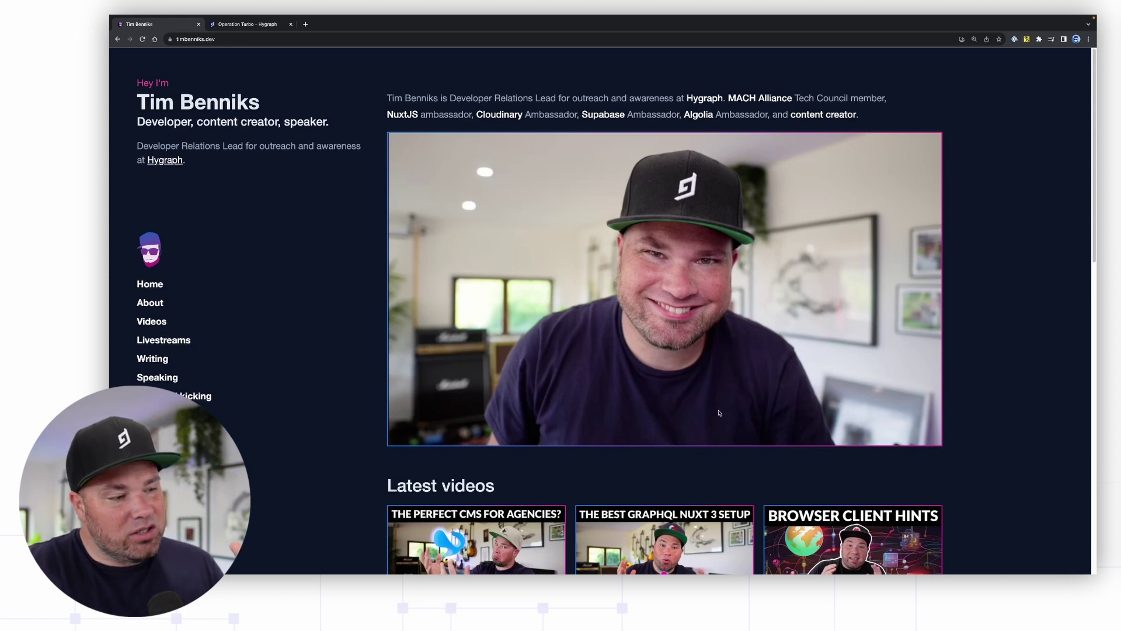
pyautogui.scroll(-1, 720, 413)
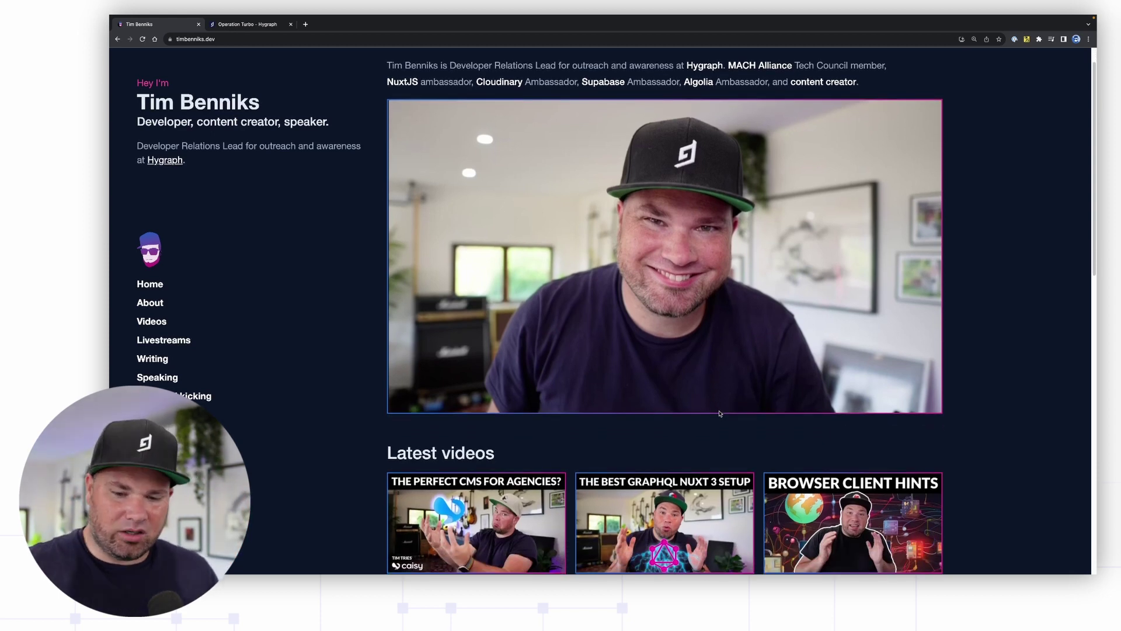
pyautogui.scroll(1, 720, 414)
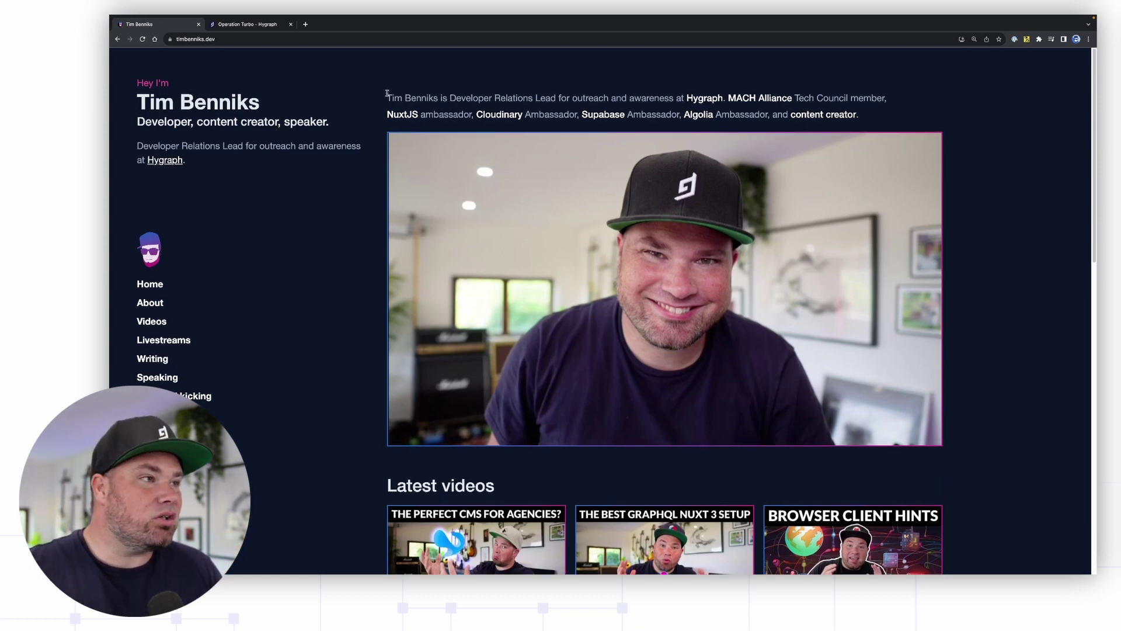
pyautogui.moveTo(387, 93); pyautogui.dragTo(939, 118)
pyautogui.click(995, 139)
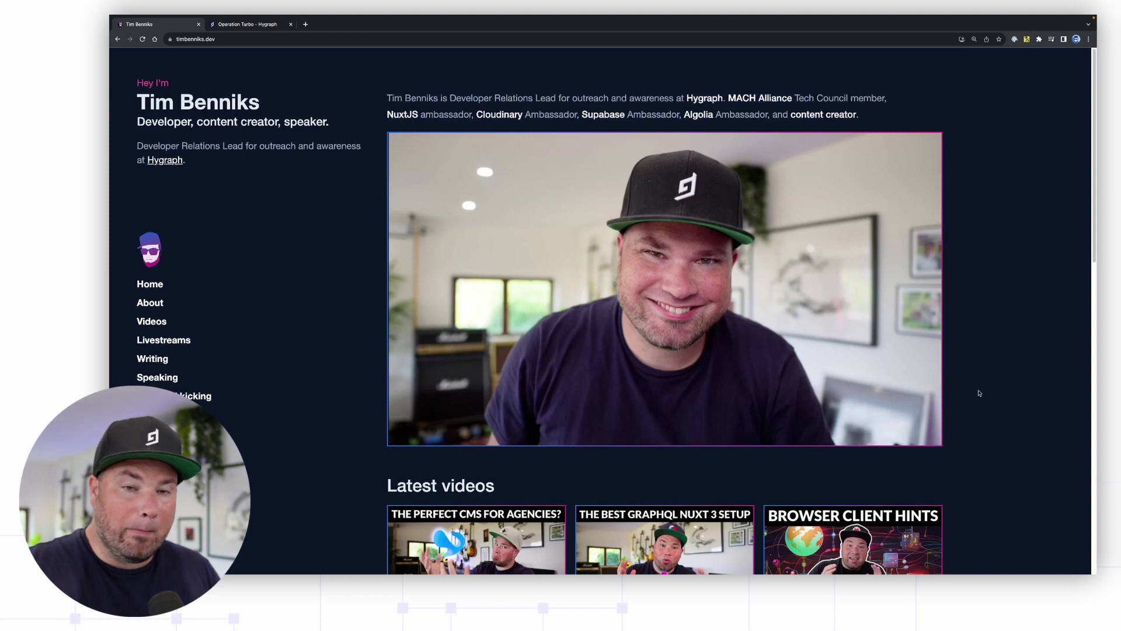
pyautogui.scroll(-10, 975, 394)
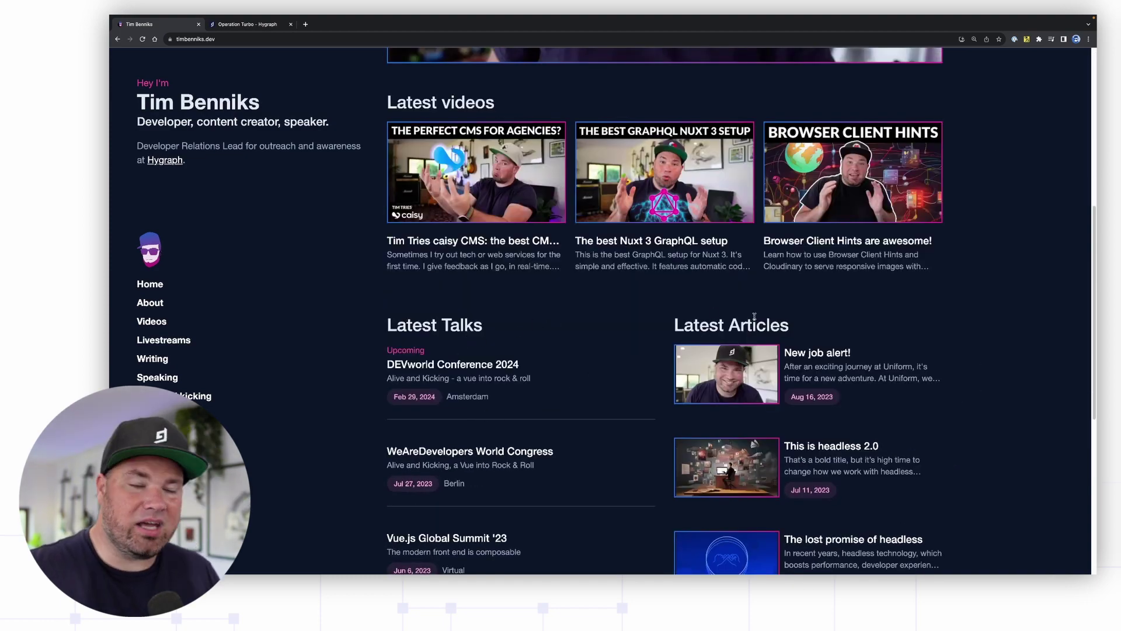
pyautogui.scroll(-1, 762, 320)
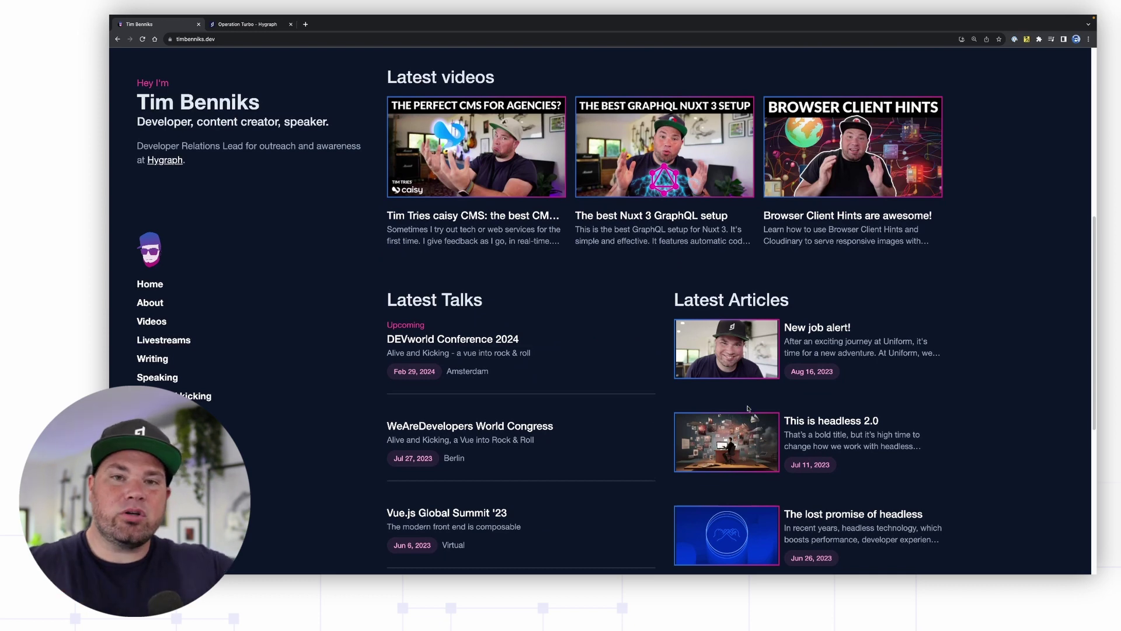
pyautogui.scroll(1, 539, 492)
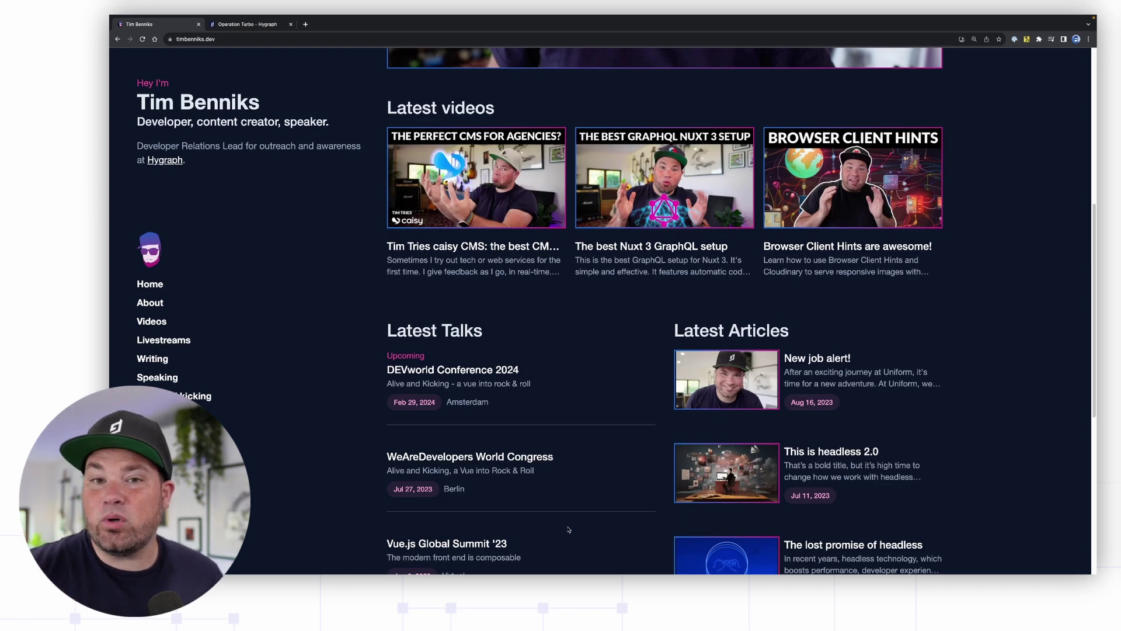
pyautogui.scroll(6, 569, 530)
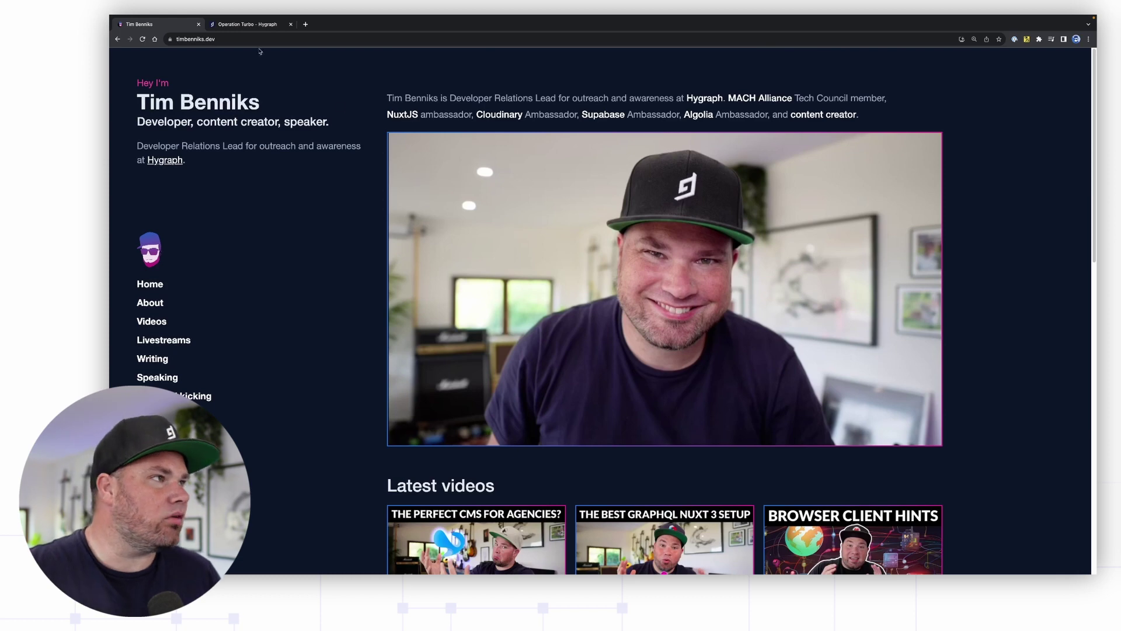
# - Show the Operation Turbo project dashboard and its usage figures, including 7K / 1M API calls
pyautogui.click(257, 24)
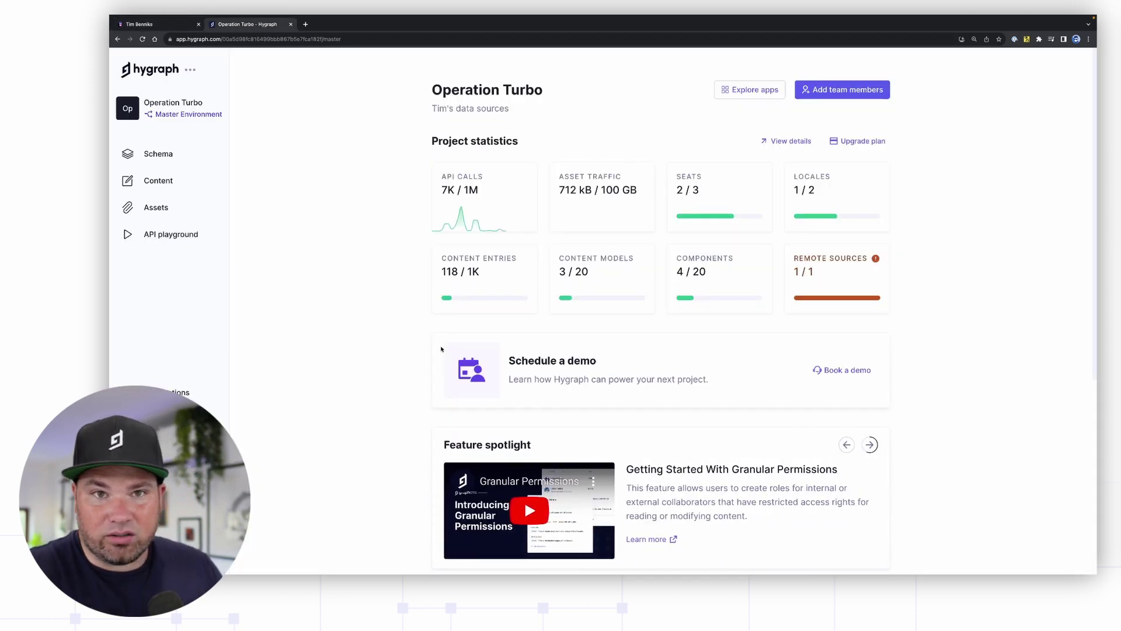
pyautogui.scroll(-3, 388, 347)
pyautogui.scroll(3, 384, 345)
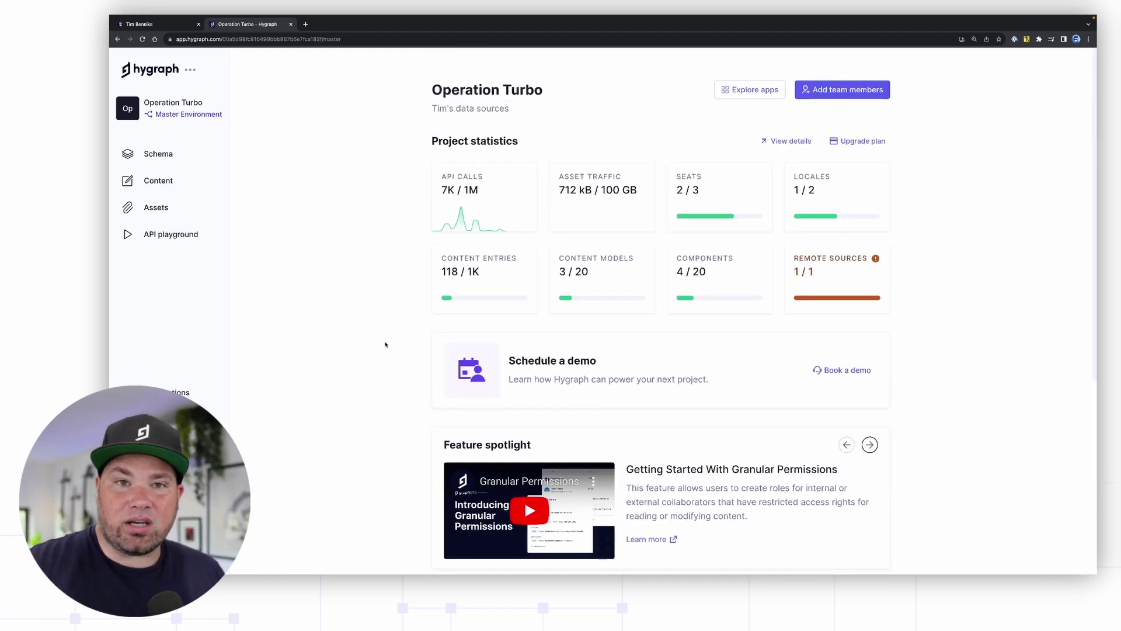
pyautogui.moveTo(445, 190); pyautogui.dragTo(478, 191)
pyautogui.click(455, 256)
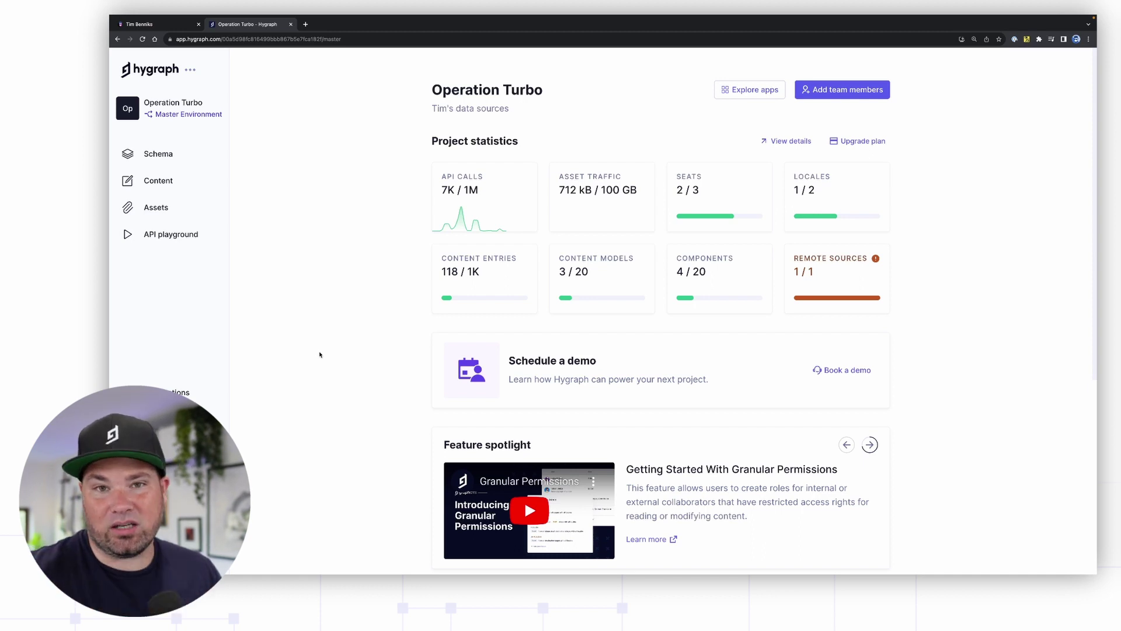
# - Open the Tim Benniks API REST remote source settings from the project schema
pyautogui.click(158, 154)
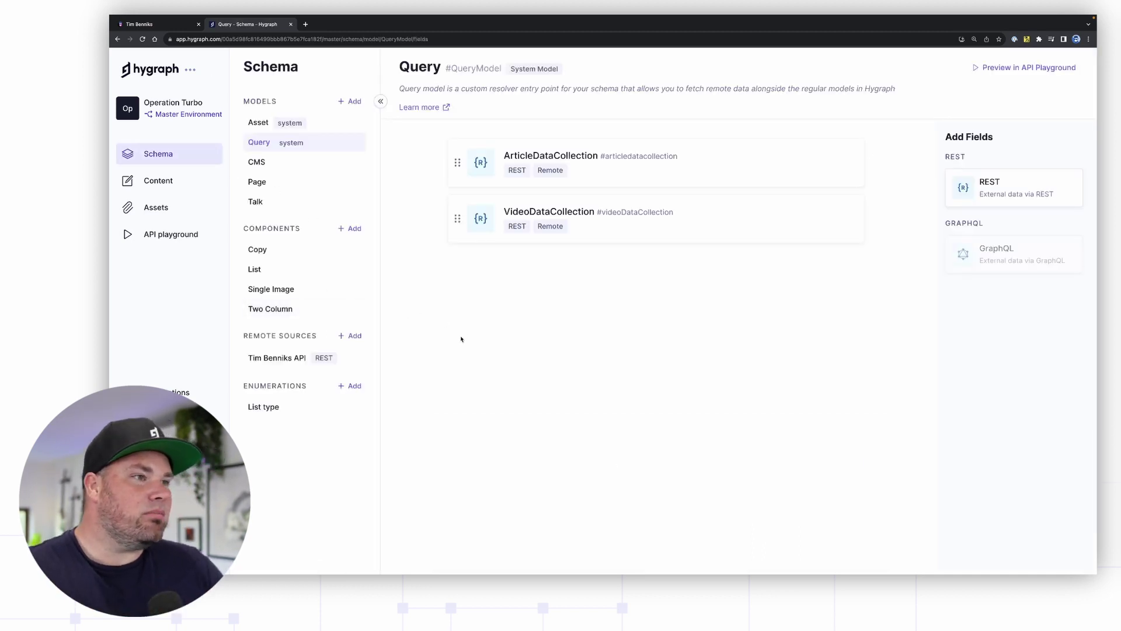
pyautogui.click(268, 202)
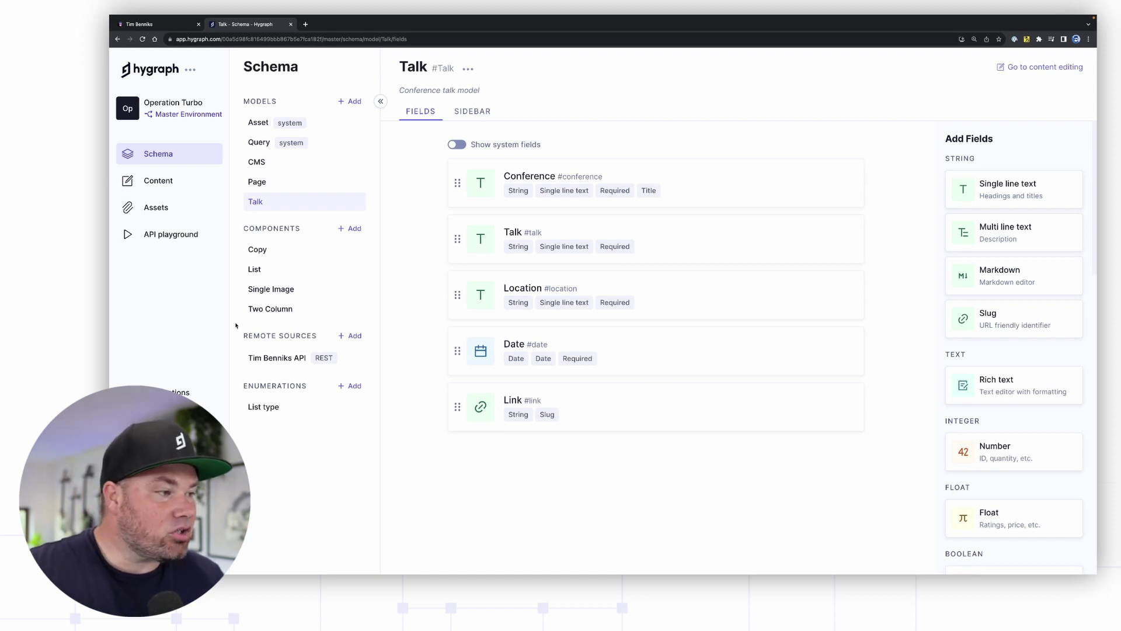
pyautogui.click(259, 356)
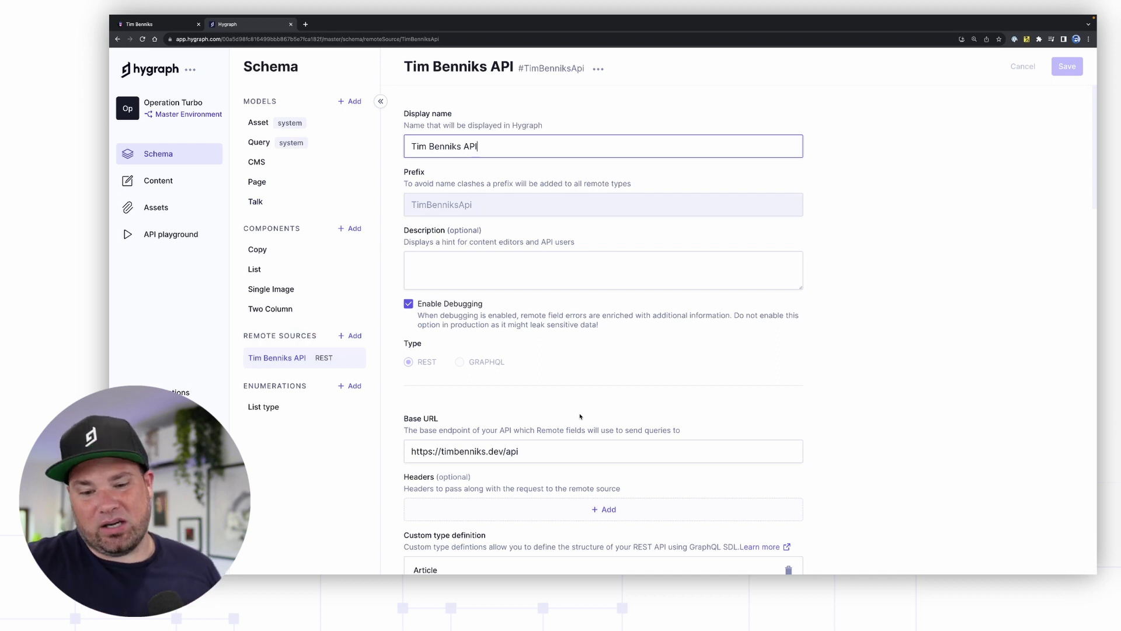
pyautogui.scroll(-5, 598, 413)
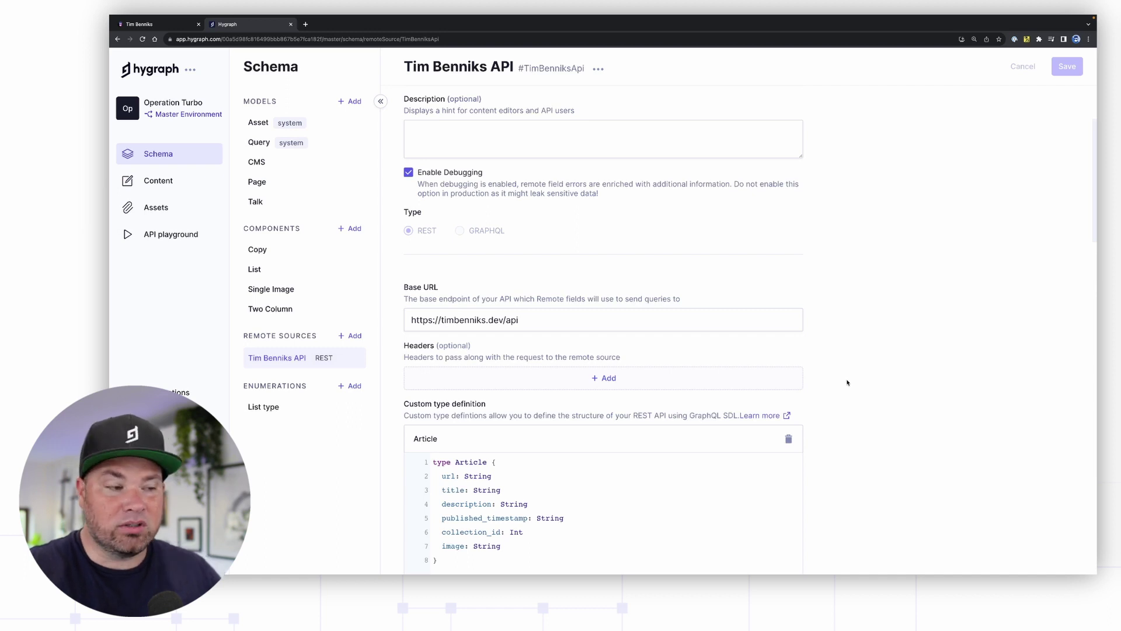
pyautogui.scroll(-1, 847, 383)
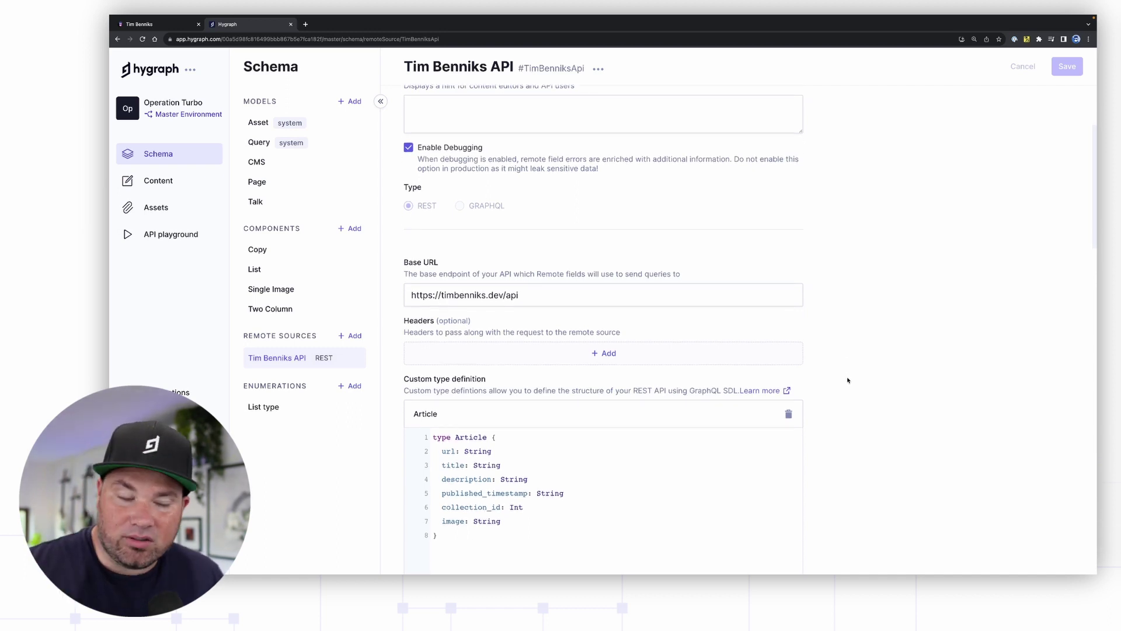
pyautogui.scroll(-2, 848, 380)
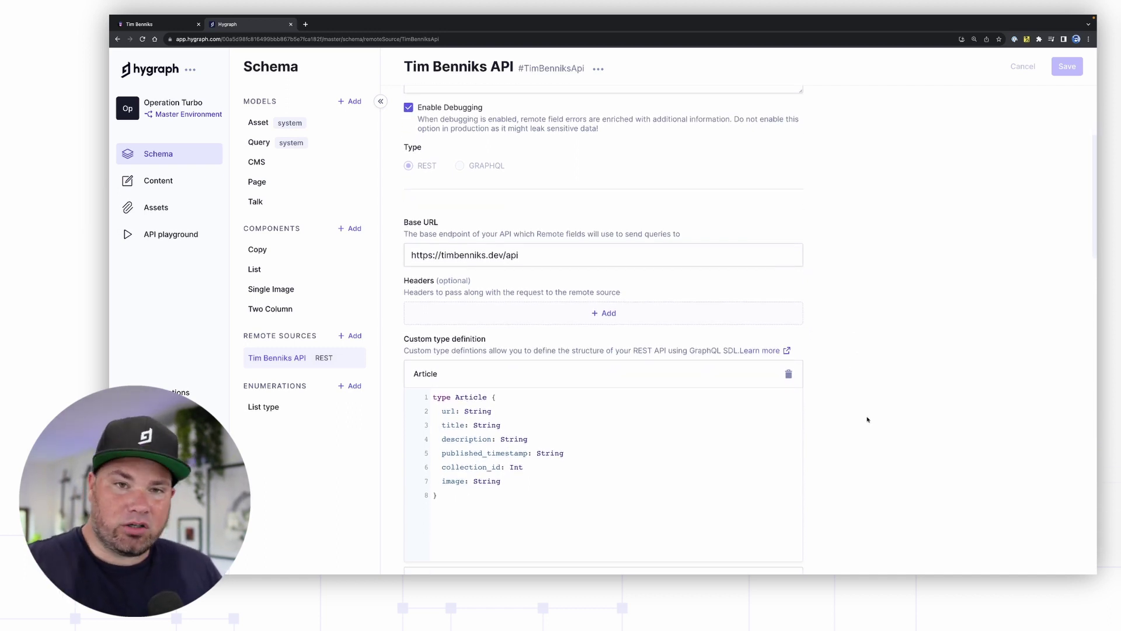
pyautogui.scroll(-4, 858, 433)
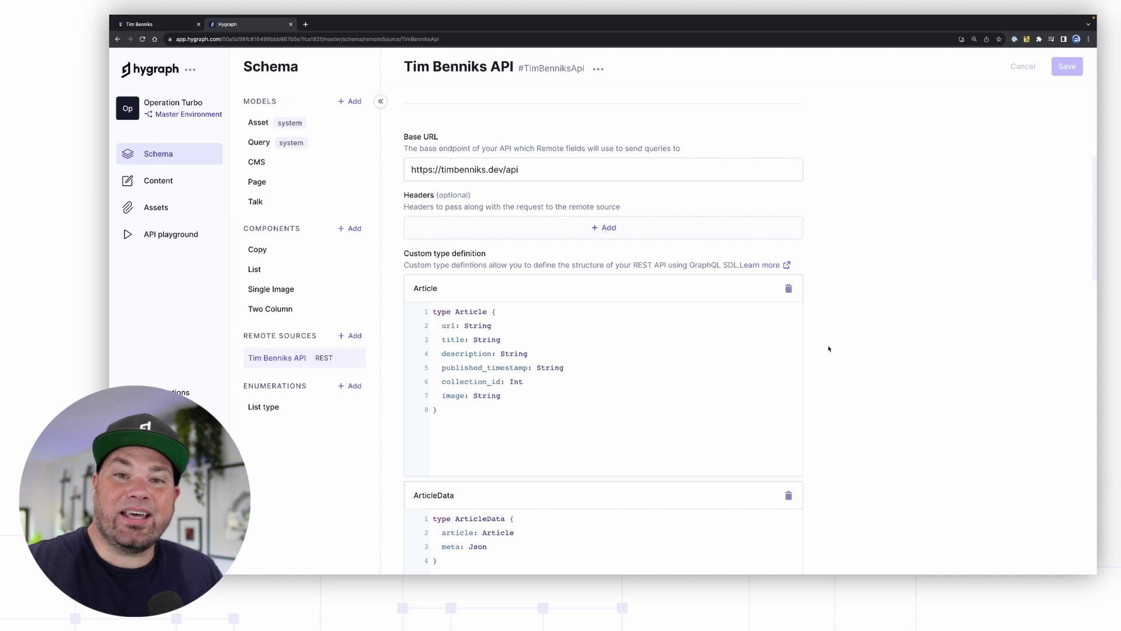
pyautogui.scroll(-1, 827, 348)
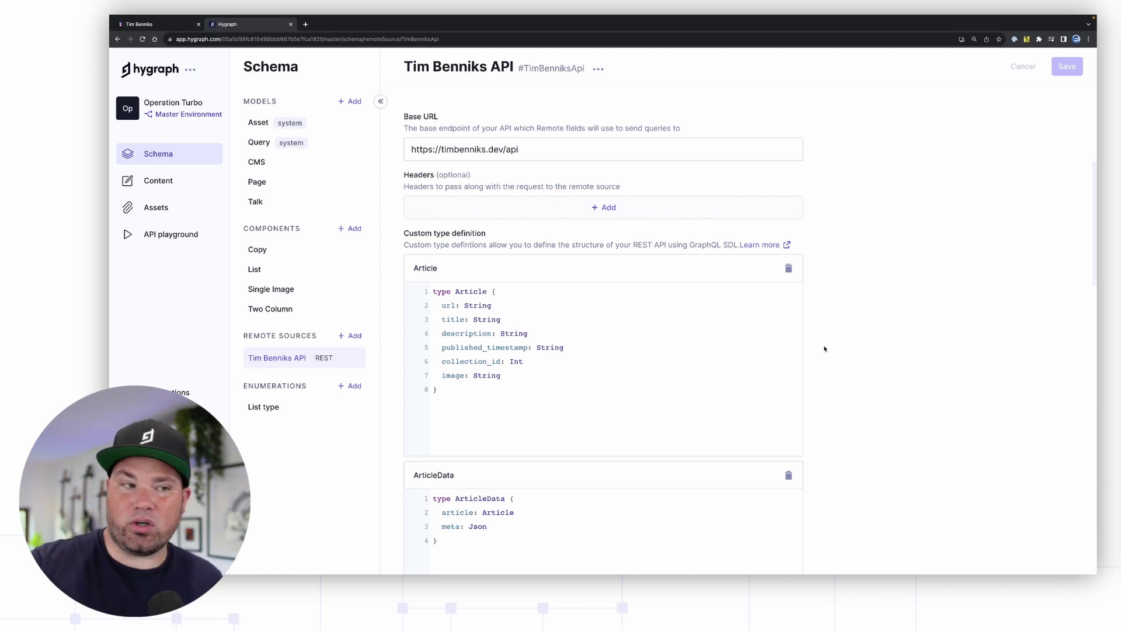
# - Review the Article and Video custom type definitions in the remote source
pyautogui.moveTo(478, 420); pyautogui.dragTo(427, 294)
pyautogui.click(868, 446)
pyautogui.scroll(-3, 866, 446)
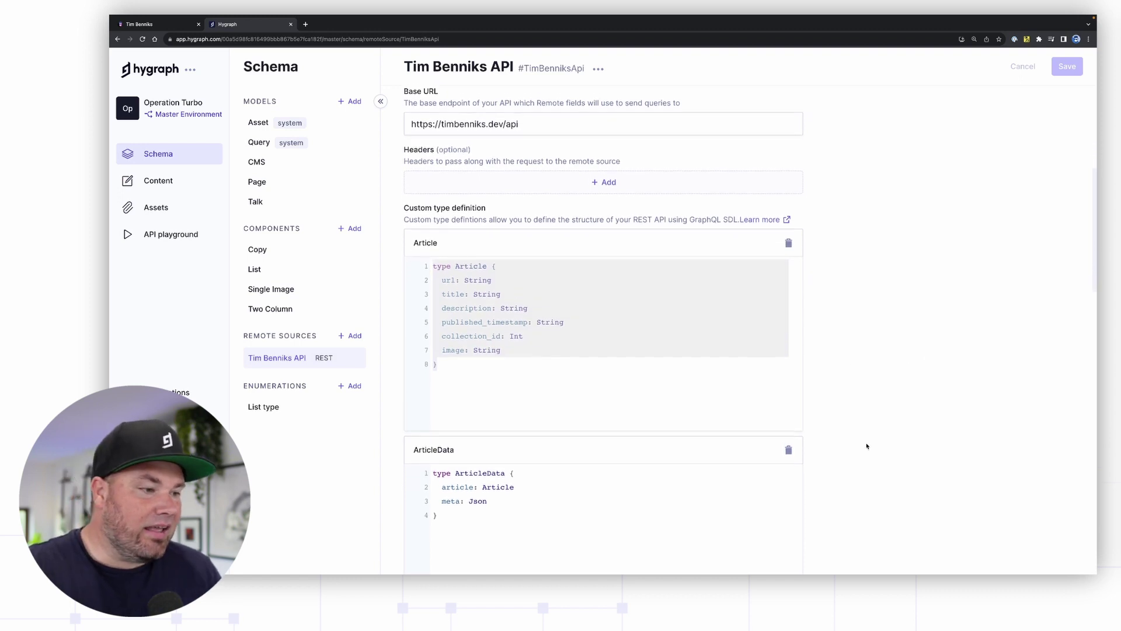
pyautogui.scroll(-4, 865, 446)
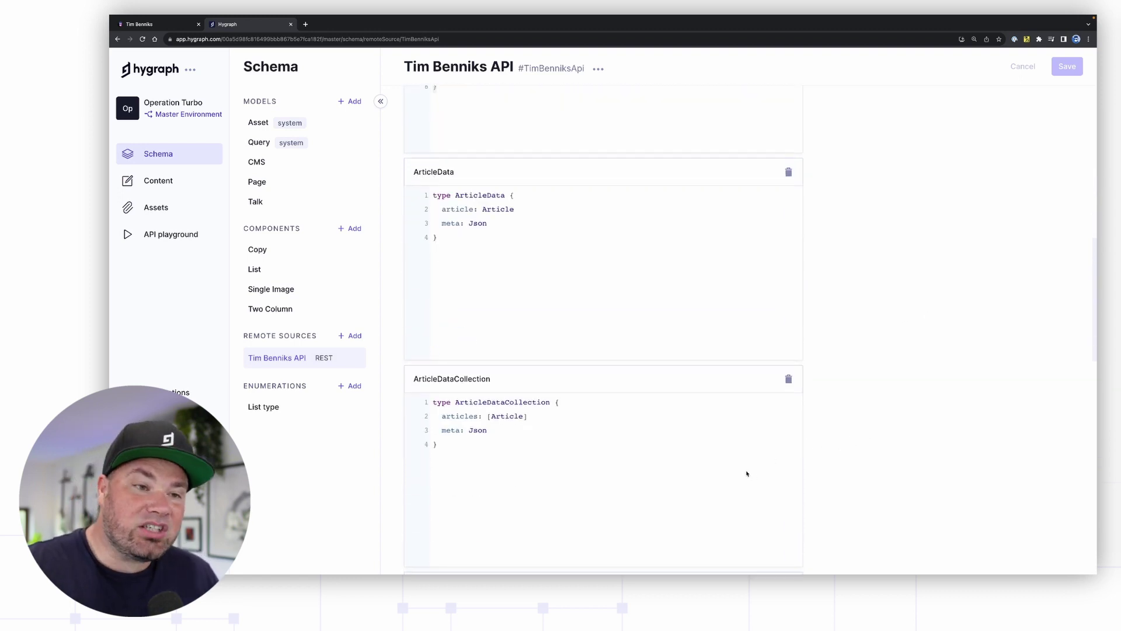
pyautogui.scroll(-1, 557, 456)
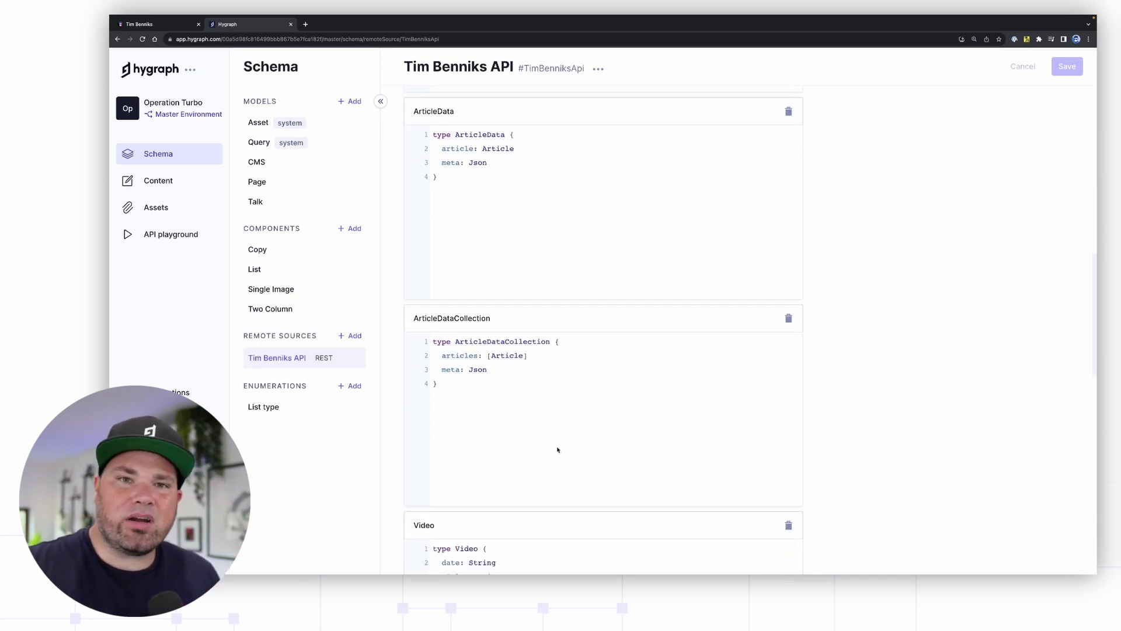
pyautogui.scroll(-3, 581, 444)
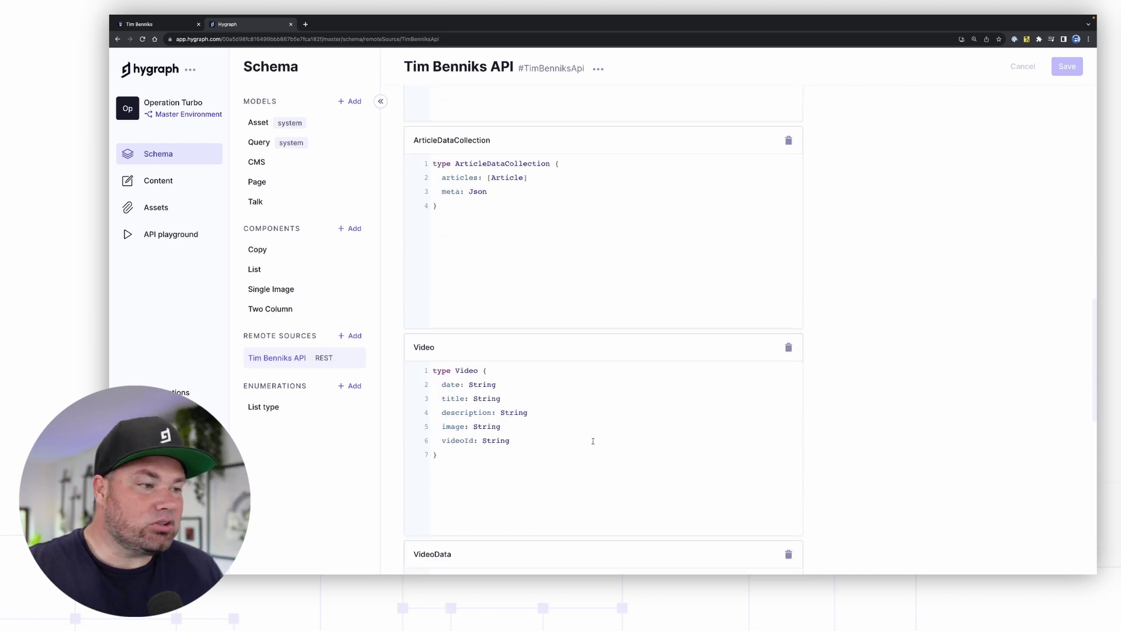
pyautogui.click(576, 440)
pyautogui.hotkey('ctrl', 'shift', 'Home')
pyautogui.press('Right')
# - Review the VideoDataCollection custom type definition and the surrounding types
pyautogui.scroll(-5, 645, 475)
pyautogui.click(541, 483)
pyautogui.hotkey('ctrl', 'shift', 'Home')
pyautogui.press('Right')
pyautogui.scroll(-3, 585, 490)
pyautogui.scroll(-2, 588, 496)
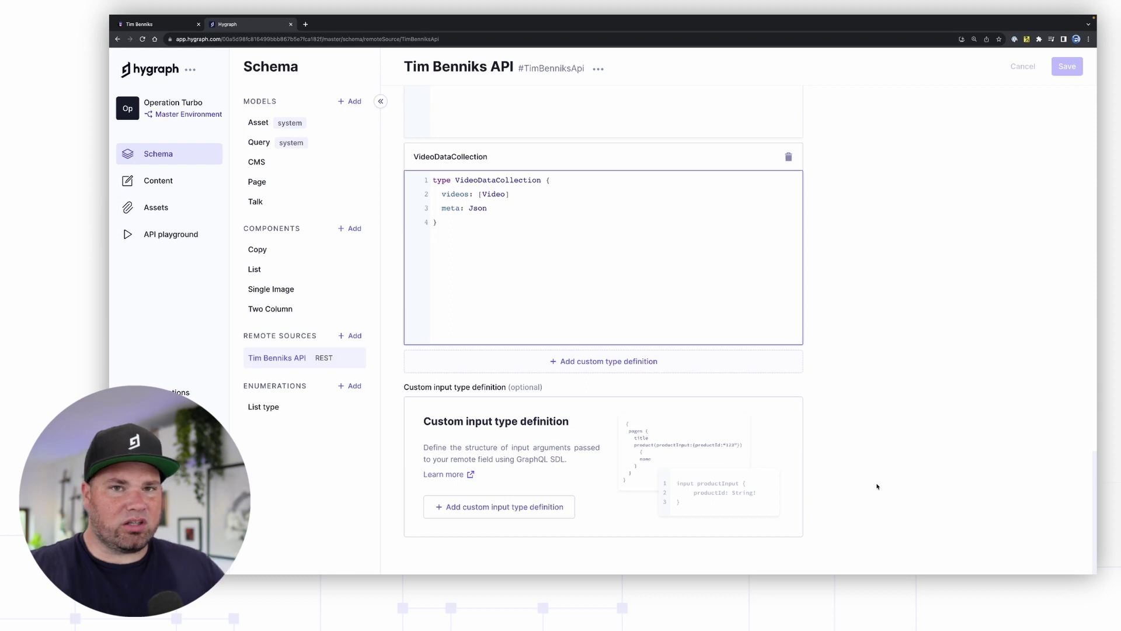
pyautogui.scroll(10, 876, 491)
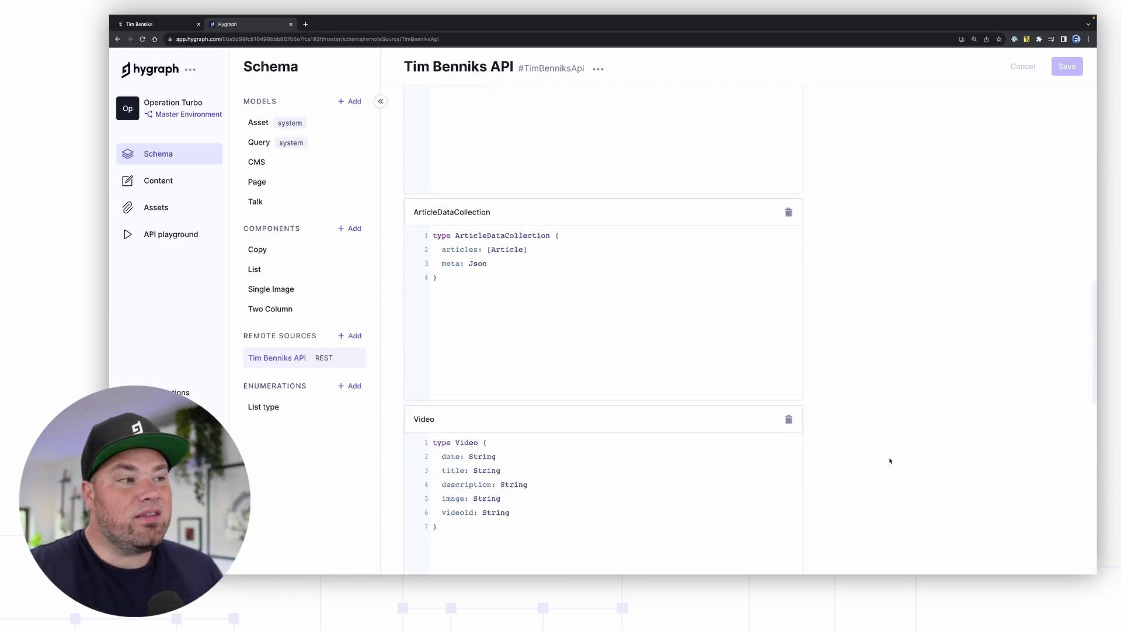
# - Open the Query model's ArticleDataCollection REST remote field for editing
pyautogui.click(258, 142)
pyautogui.moveTo(736, 165)
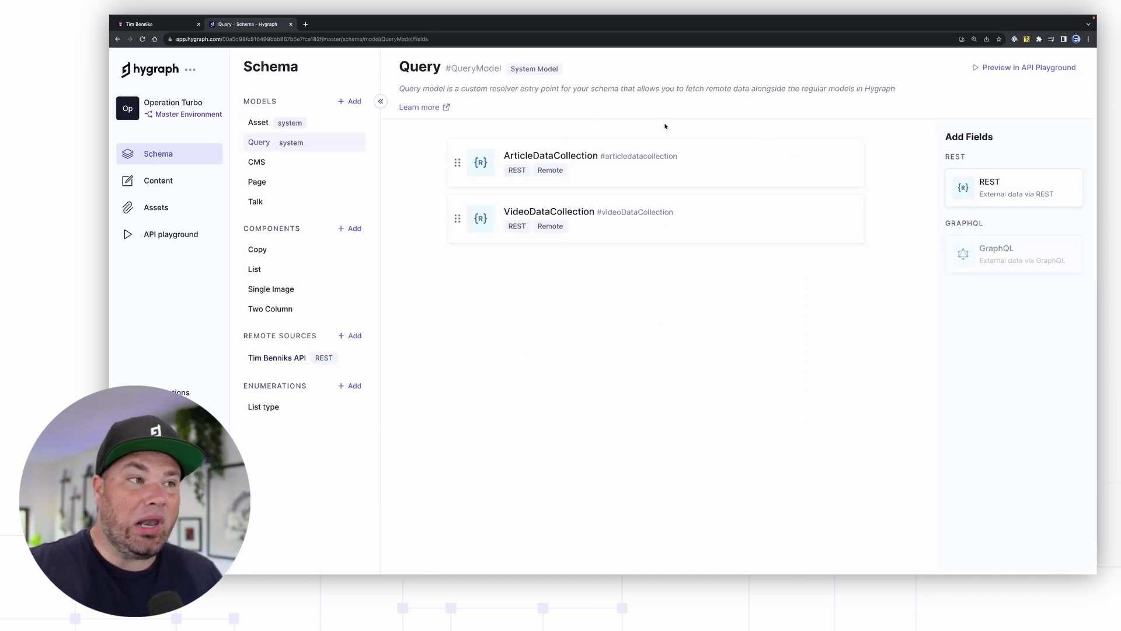
pyautogui.click(587, 171)
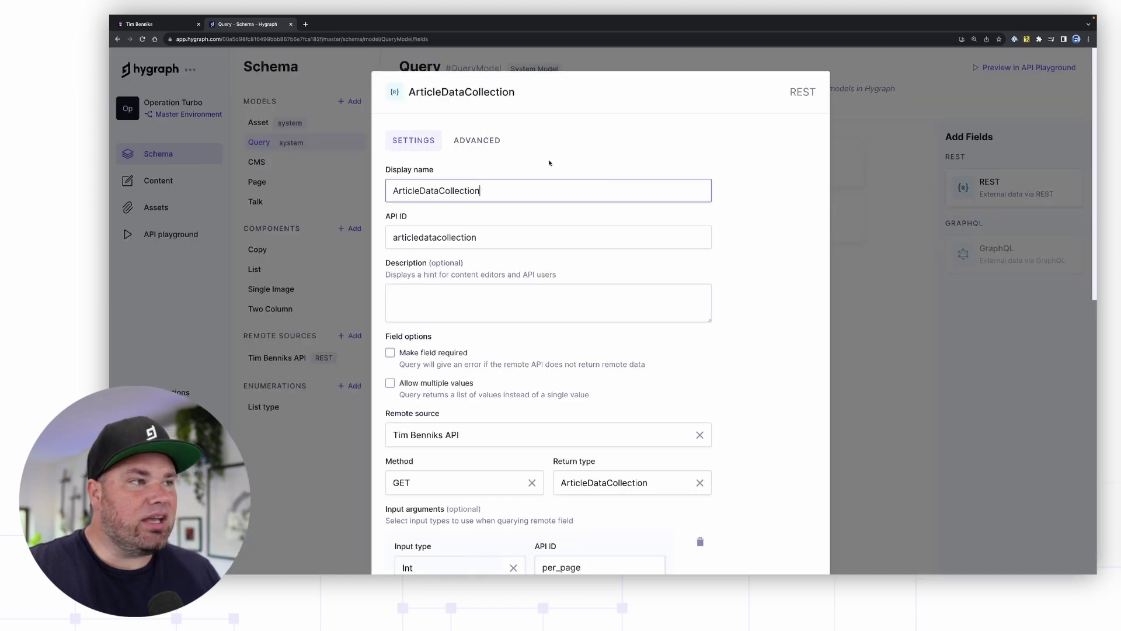
pyautogui.scroll(-2, 657, 362)
pyautogui.scroll(2, 656, 362)
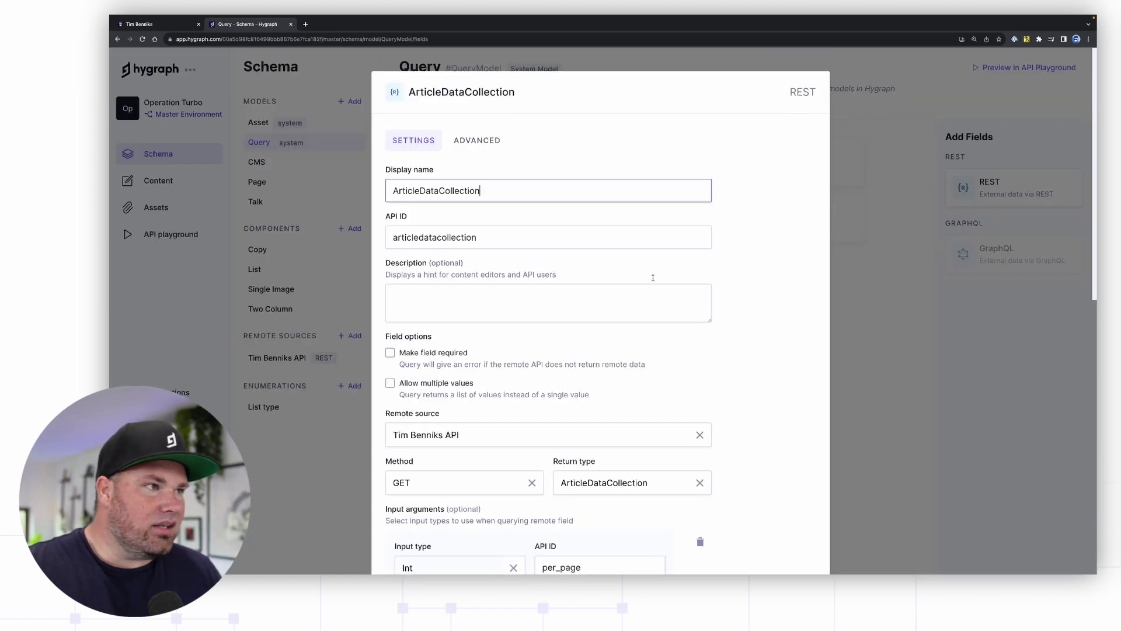
# - Look over its input arguments and request Path, then cancel without changes
pyautogui.scroll(-1, 497, 492)
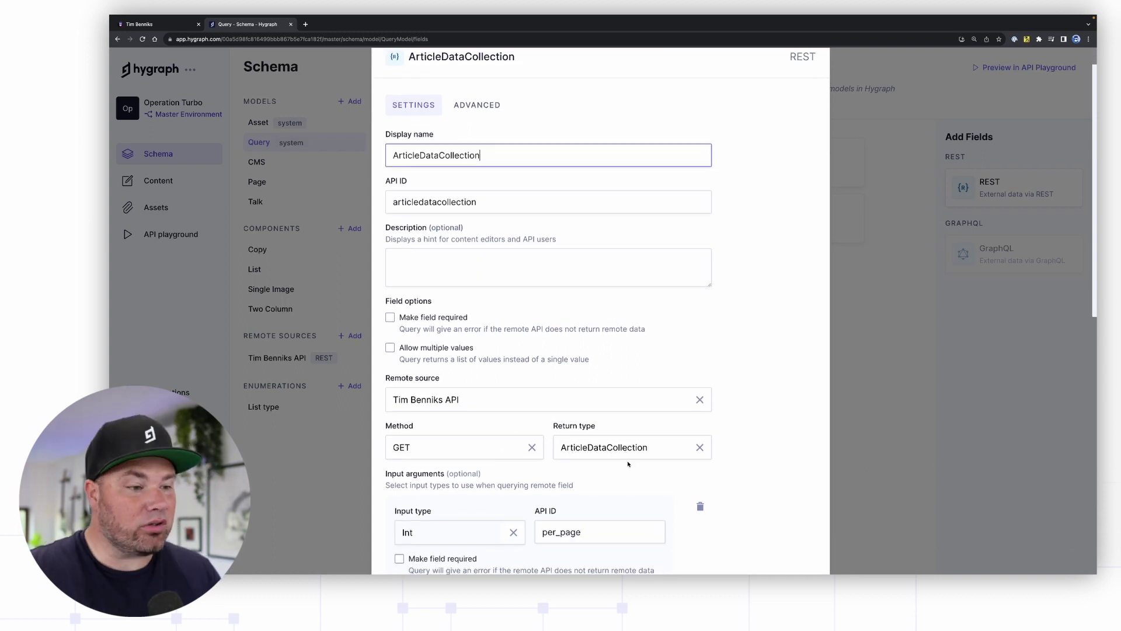
pyautogui.scroll(-6, 626, 455)
pyautogui.scroll(-2, 637, 467)
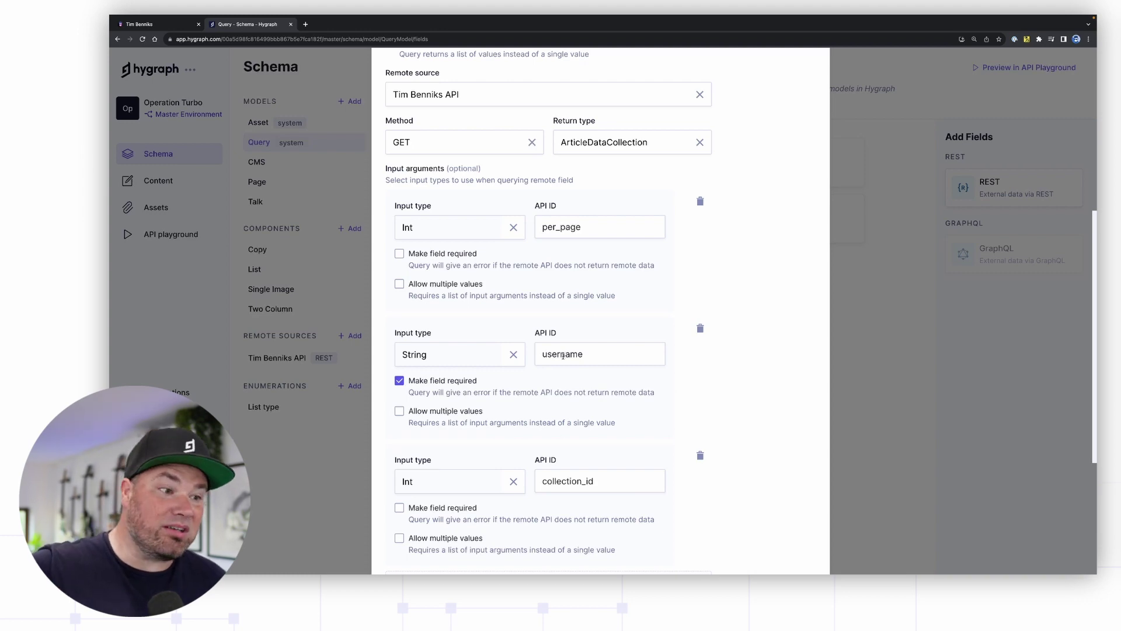
pyautogui.scroll(-6, 571, 390)
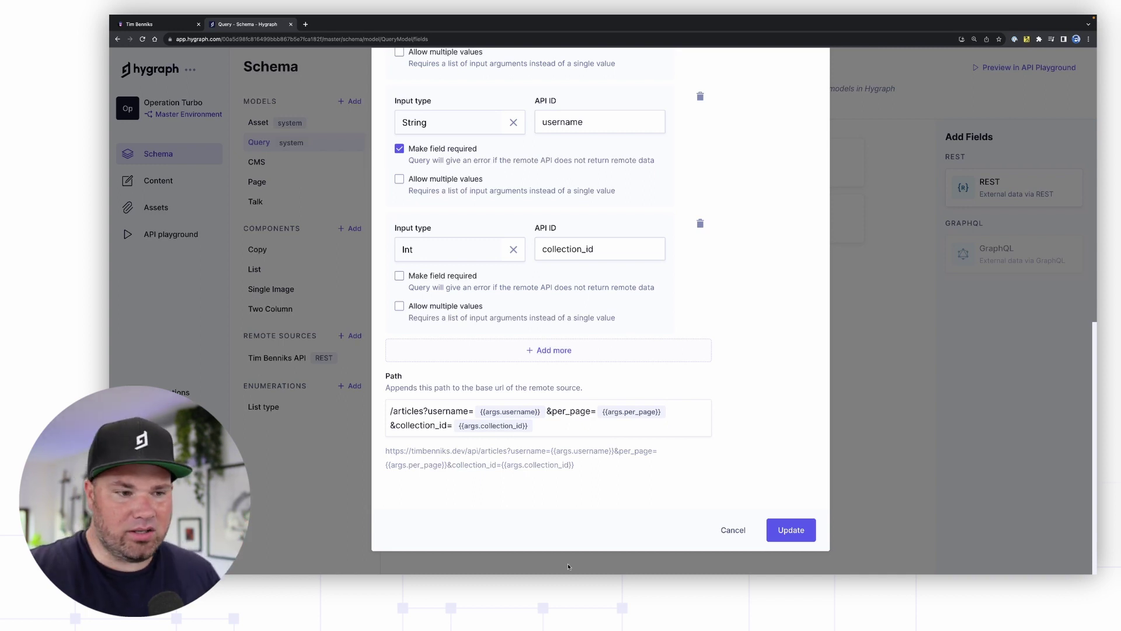
pyautogui.click(733, 530)
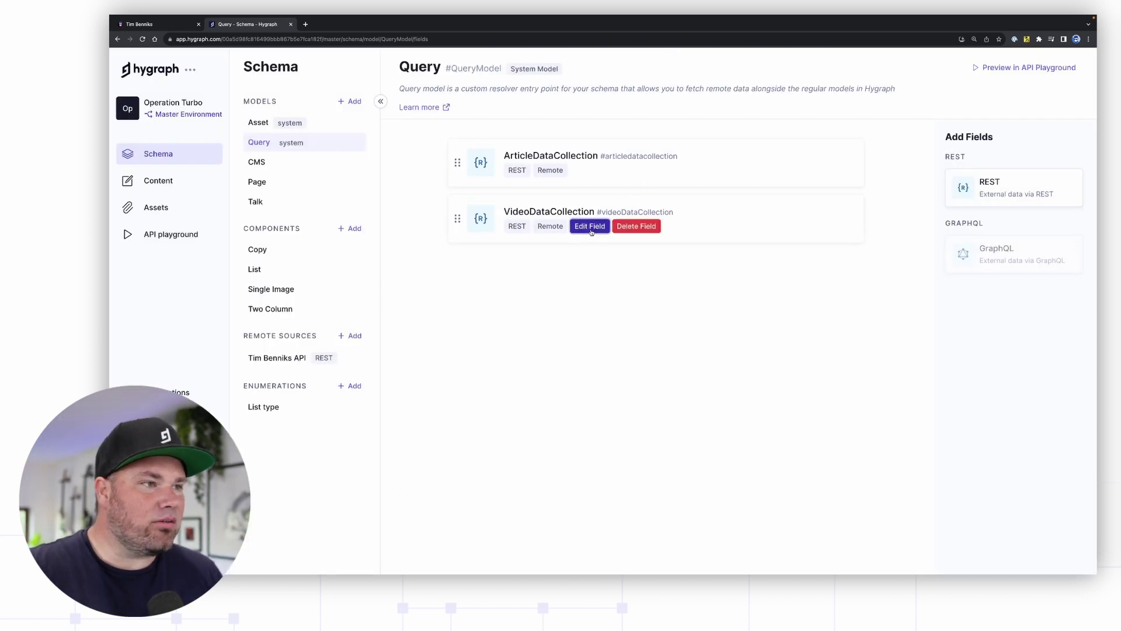
pyautogui.click(591, 228)
pyautogui.scroll(-2, 597, 374)
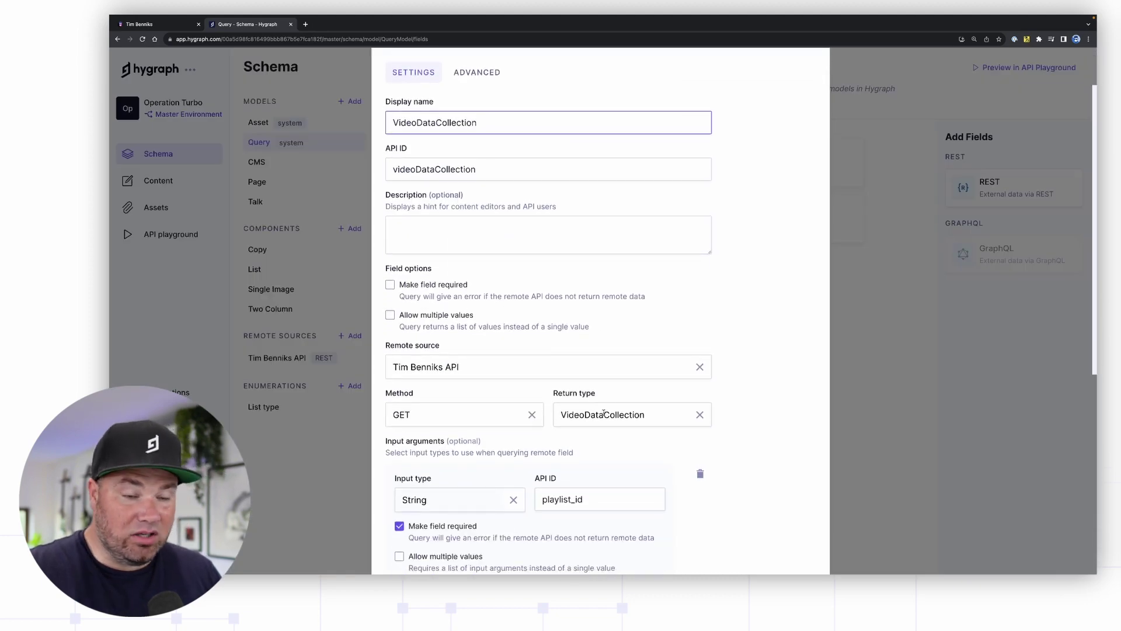
pyautogui.scroll(-3, 618, 413)
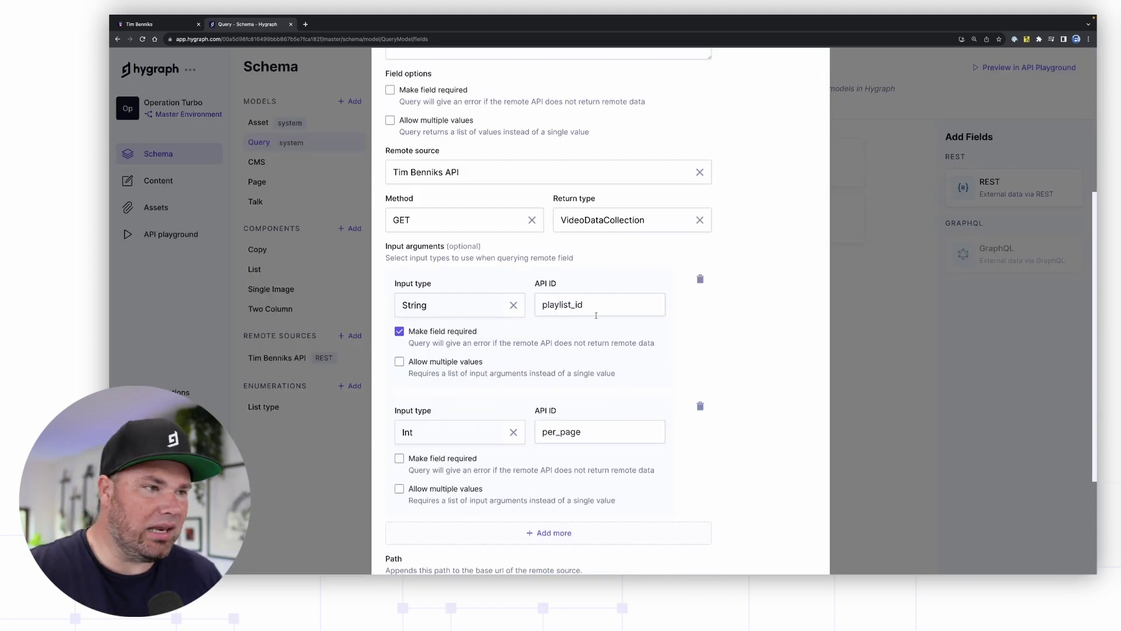
pyautogui.scroll(-3, 607, 335)
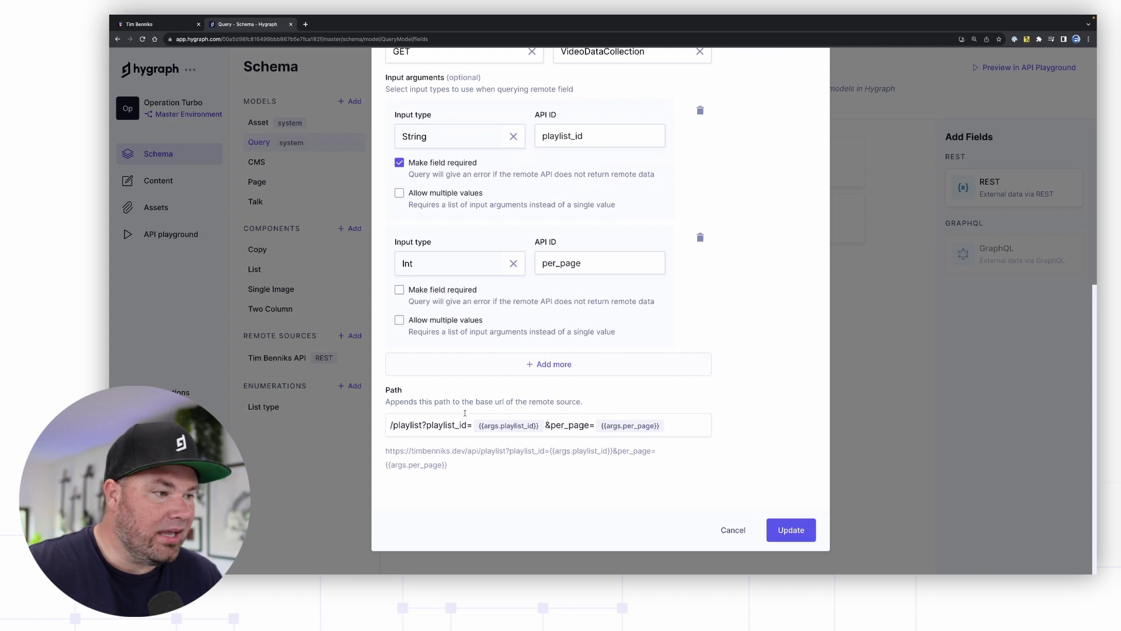
pyautogui.moveTo(390, 424); pyautogui.dragTo(669, 425)
pyautogui.press('Right')
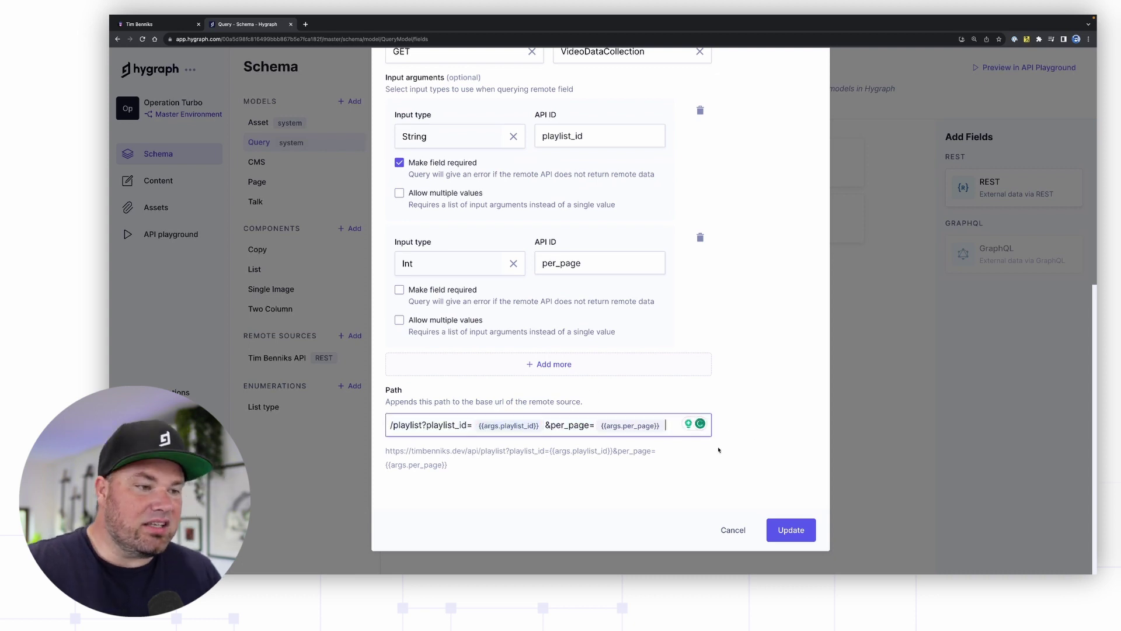
pyautogui.click(734, 529)
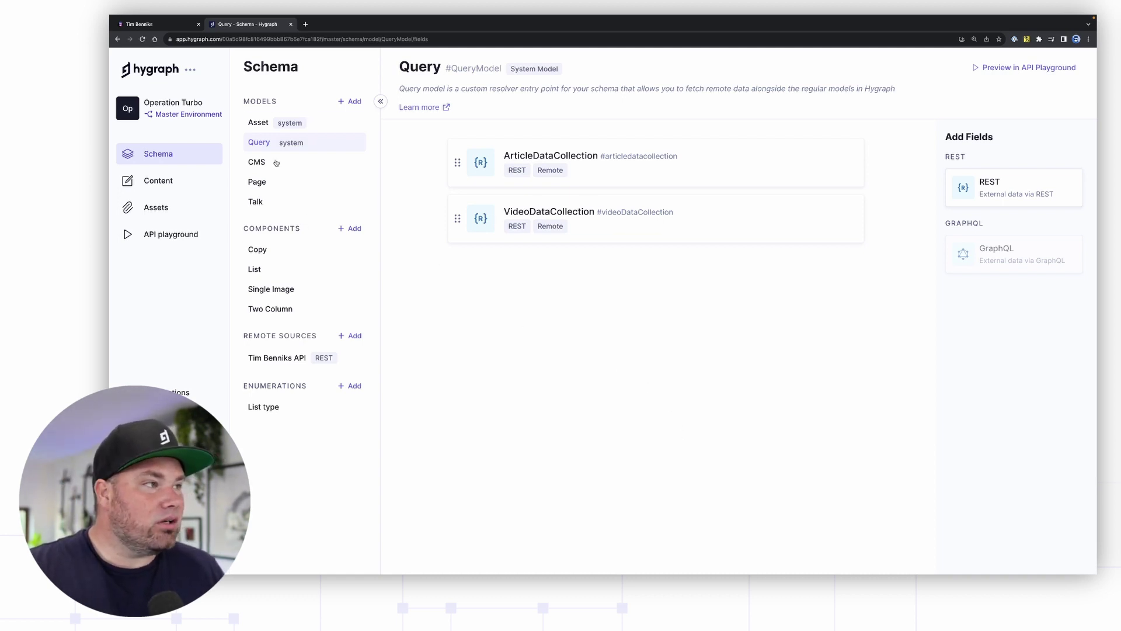
# - Review the Playlist query's videoDataCollection with playlist_id and its video results in the API Playground
pyautogui.click(169, 236)
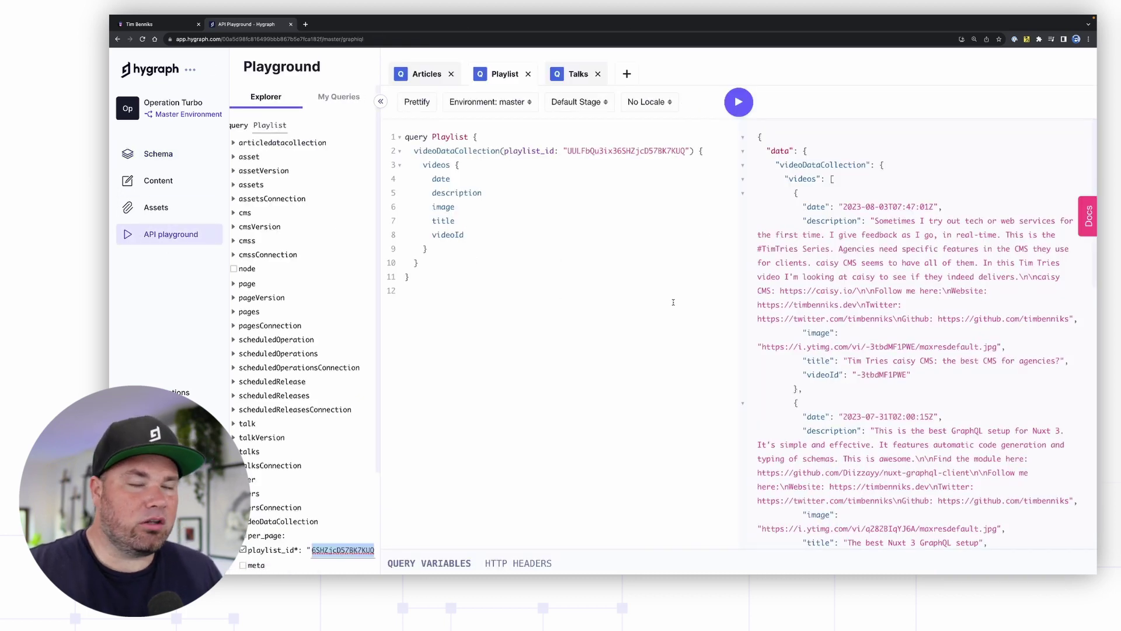
pyautogui.doubleClick(460, 138)
pyautogui.moveTo(415, 153); pyautogui.dragTo(500, 155)
pyautogui.doubleClick(605, 152)
pyautogui.moveTo(798, 192); pyautogui.dragTo(903, 459)
pyautogui.click(903, 459)
pyautogui.scroll(-10, 903, 462)
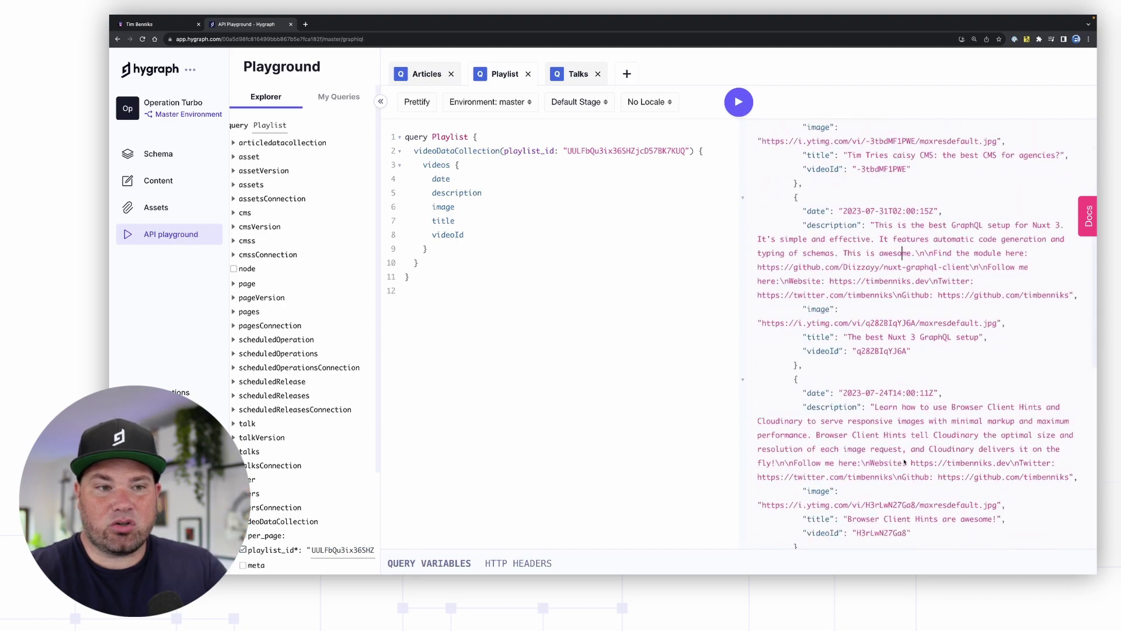
pyautogui.scroll(-2, 904, 461)
pyautogui.scroll(10, 904, 461)
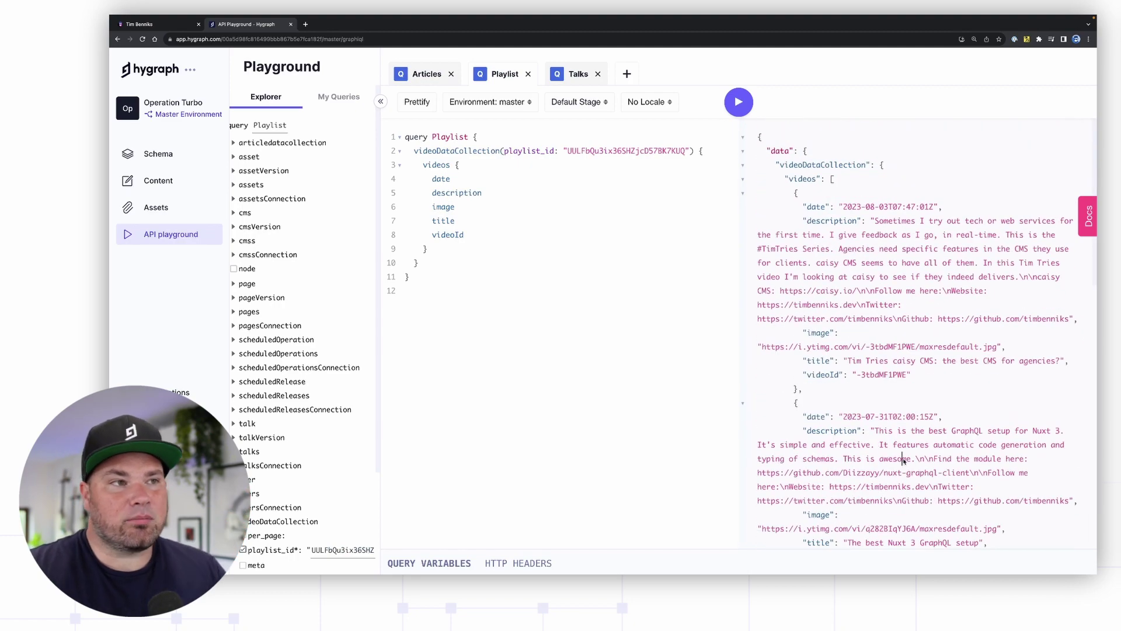
# - Compare the Articles and Talks queries with Playlist, then move to the code editor workspace
pyautogui.click(427, 74)
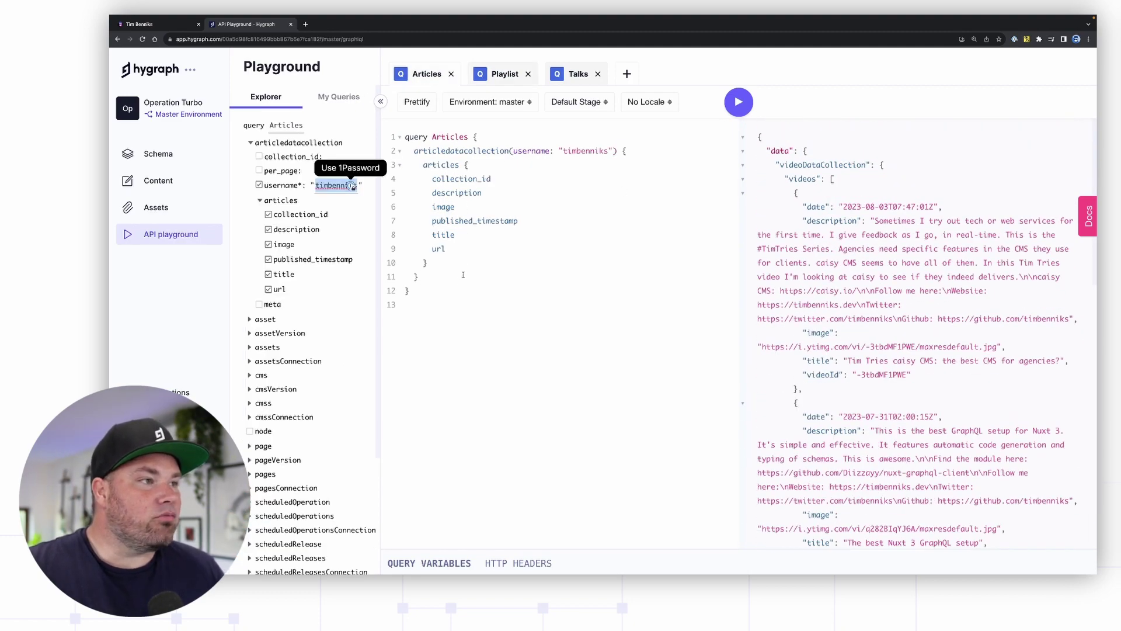
pyautogui.moveTo(419, 277); pyautogui.dragTo(405, 137)
pyautogui.click(488, 224)
pyautogui.click(578, 73)
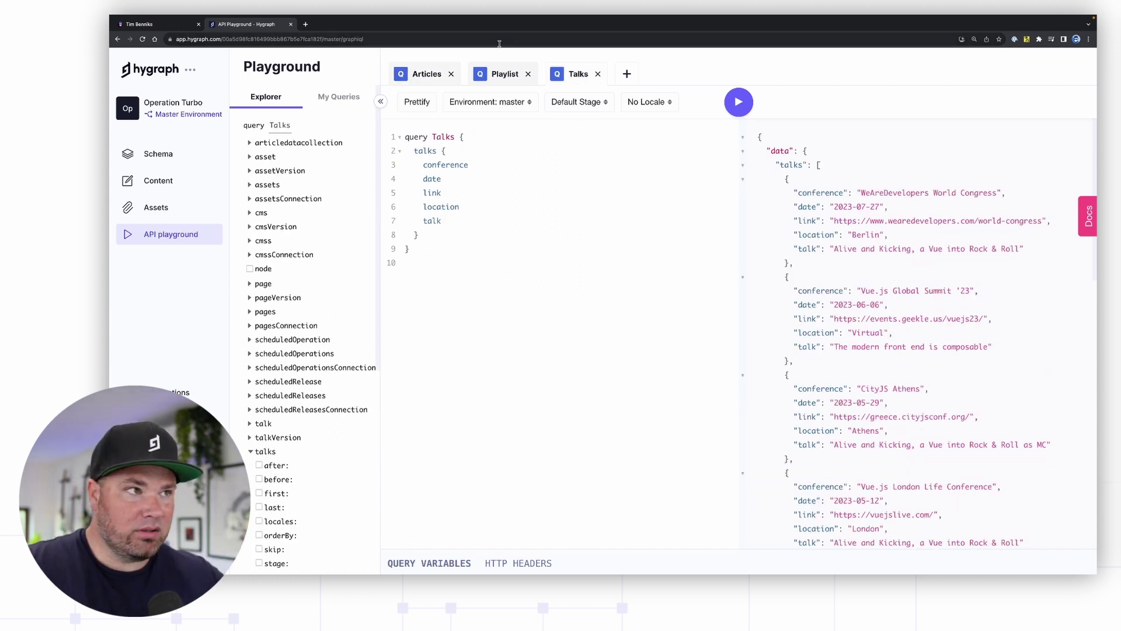
pyautogui.click(501, 73)
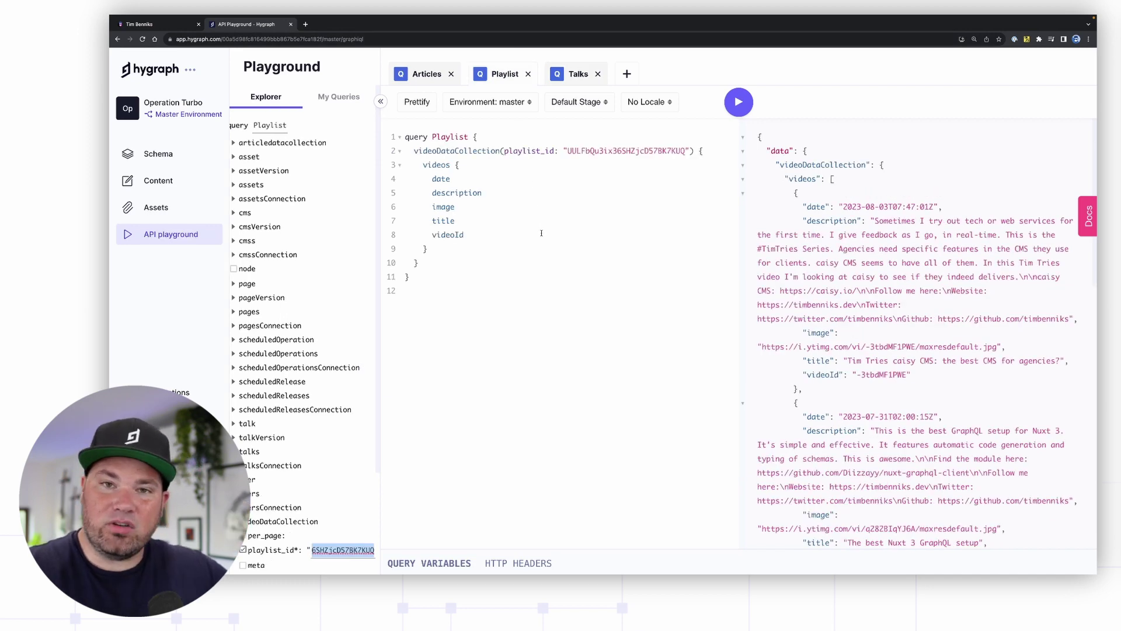
pyautogui.click(564, 72)
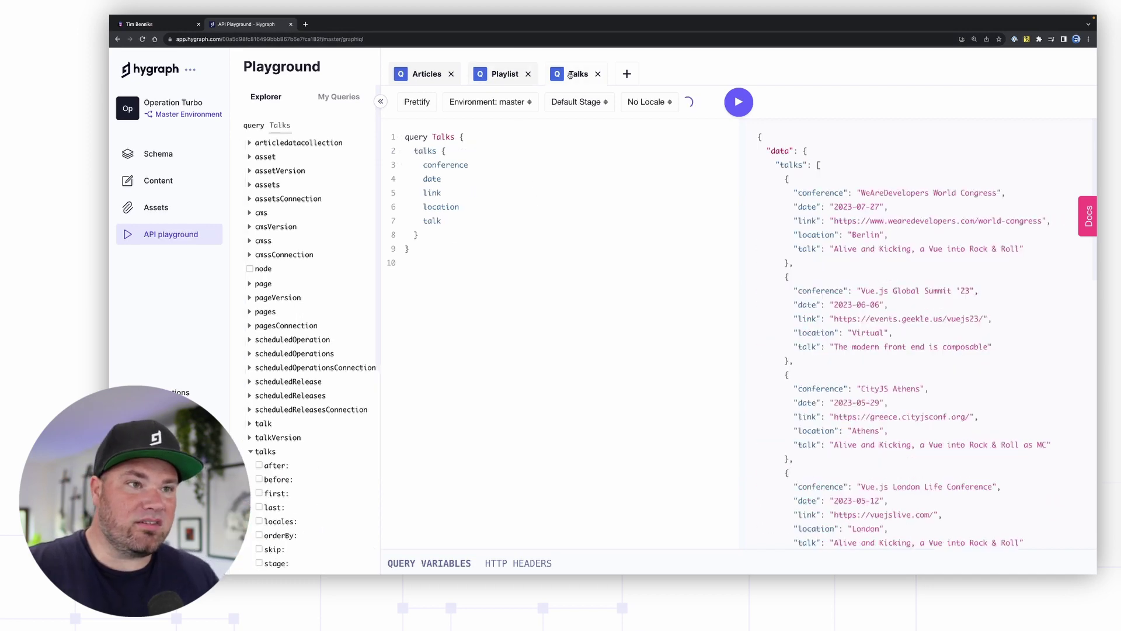
pyautogui.click(501, 74)
pyautogui.click(413, 76)
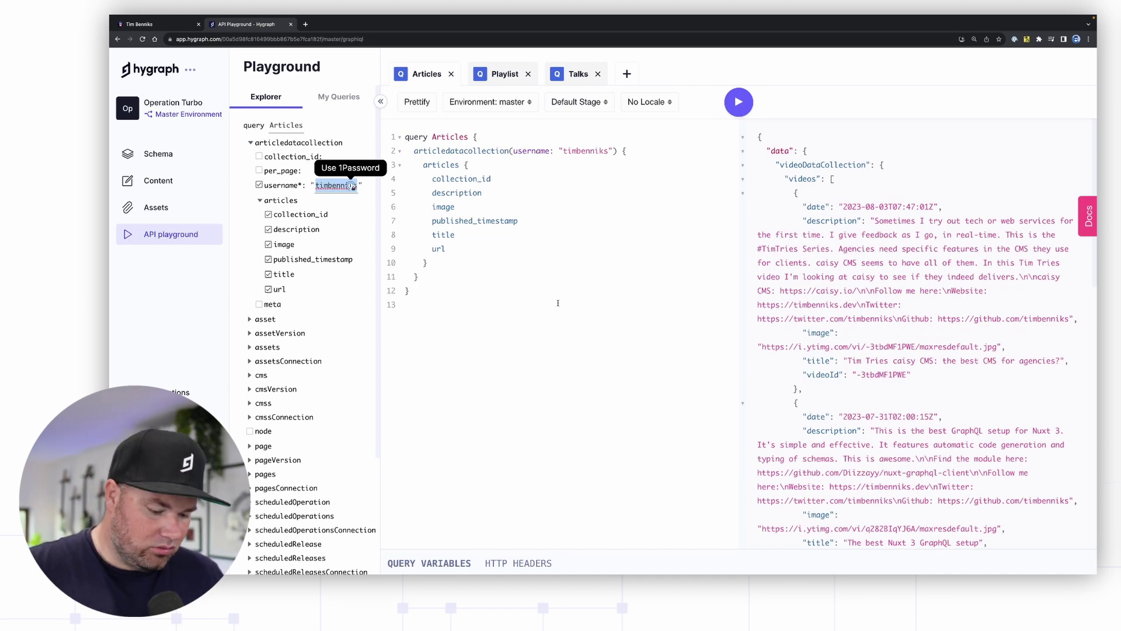
pyautogui.hotkey('ctrl', 'Right')
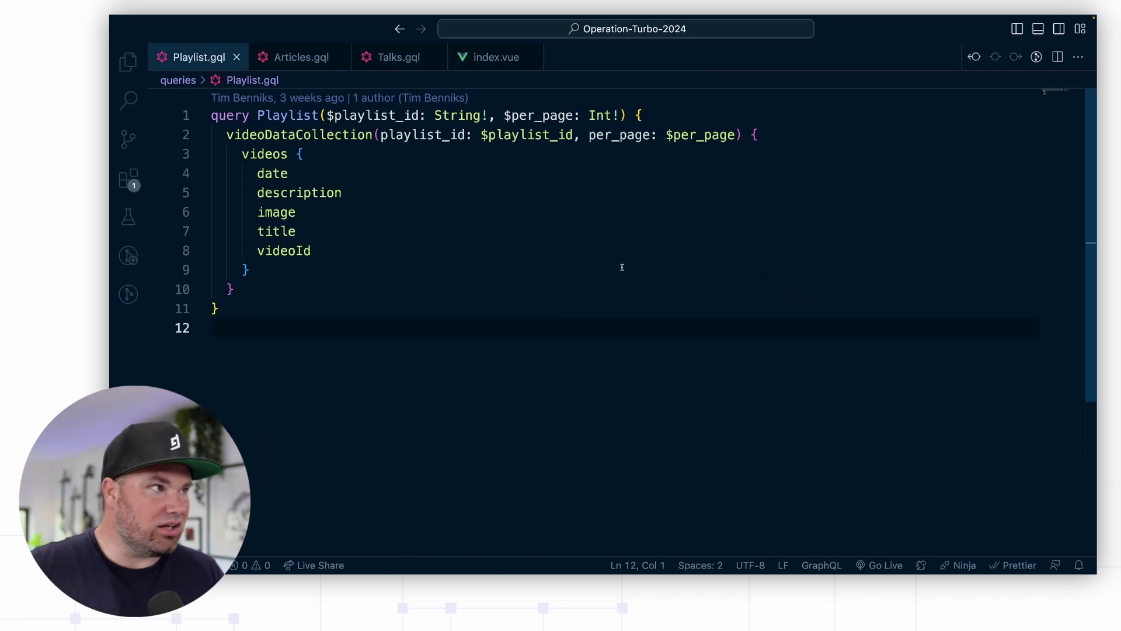
# - Inspect the Playlist.gql query in the Operation-Turbo-2024 project
pyautogui.click(128, 61)
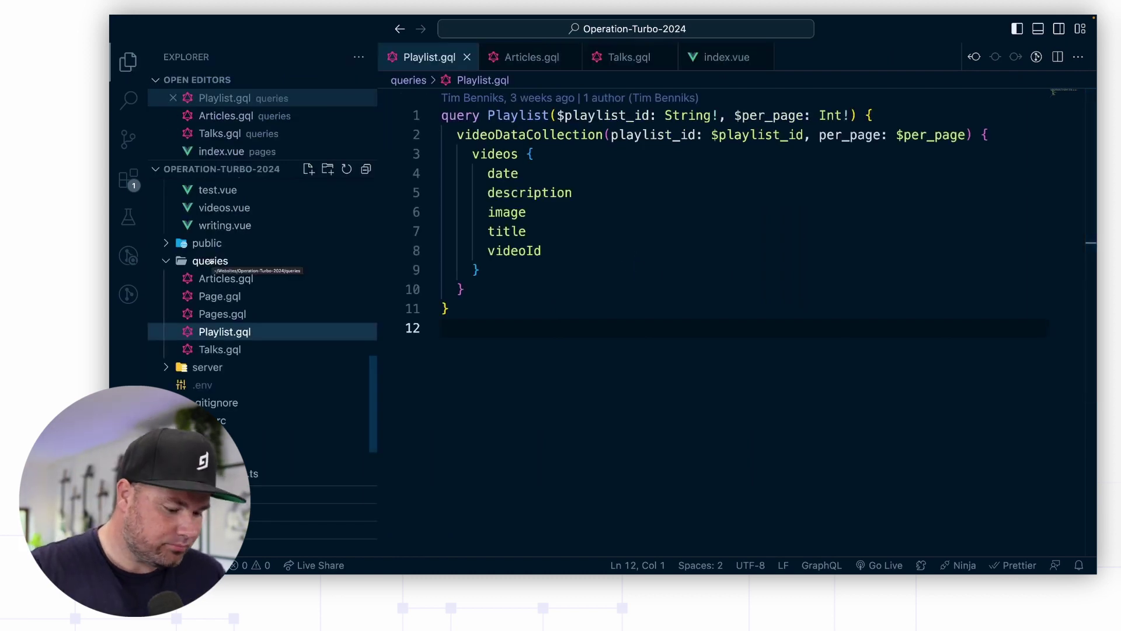
pyautogui.click(615, 286)
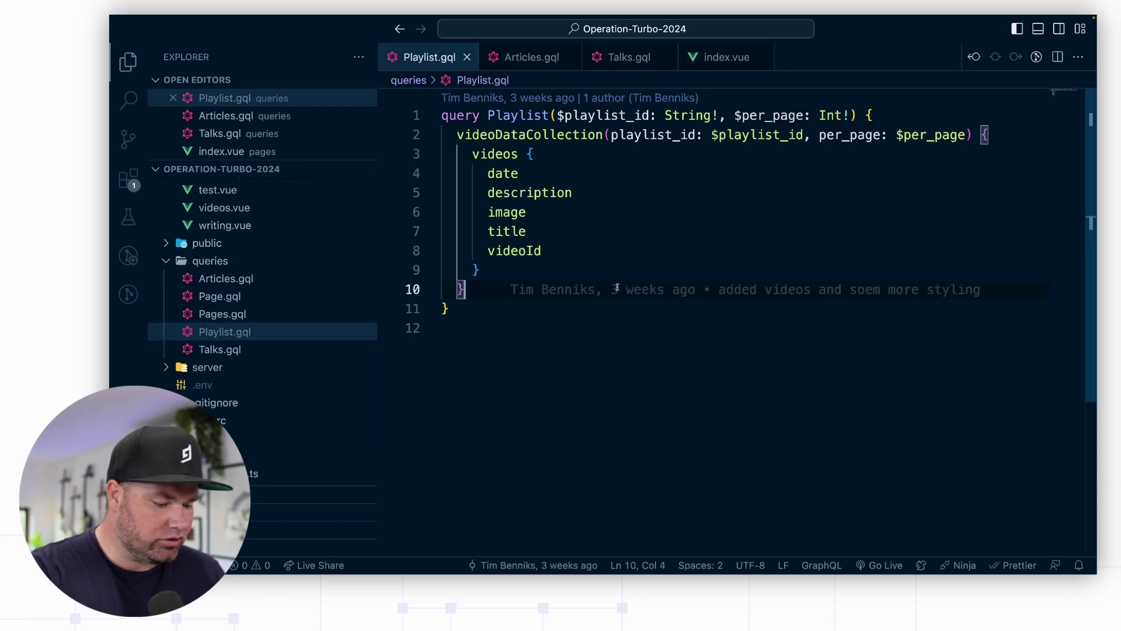
pyautogui.press('super+b')
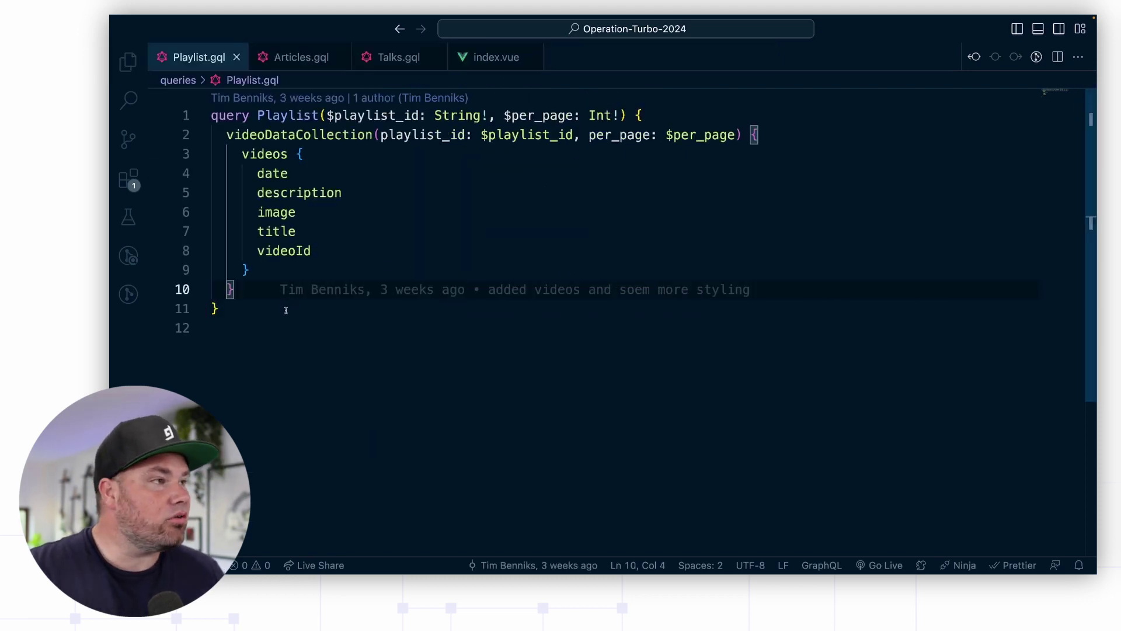
pyautogui.press('ctrl+shift+super+Right')
pyautogui.press('ctrl+shift+super+Right')
pyautogui.click(503, 228)
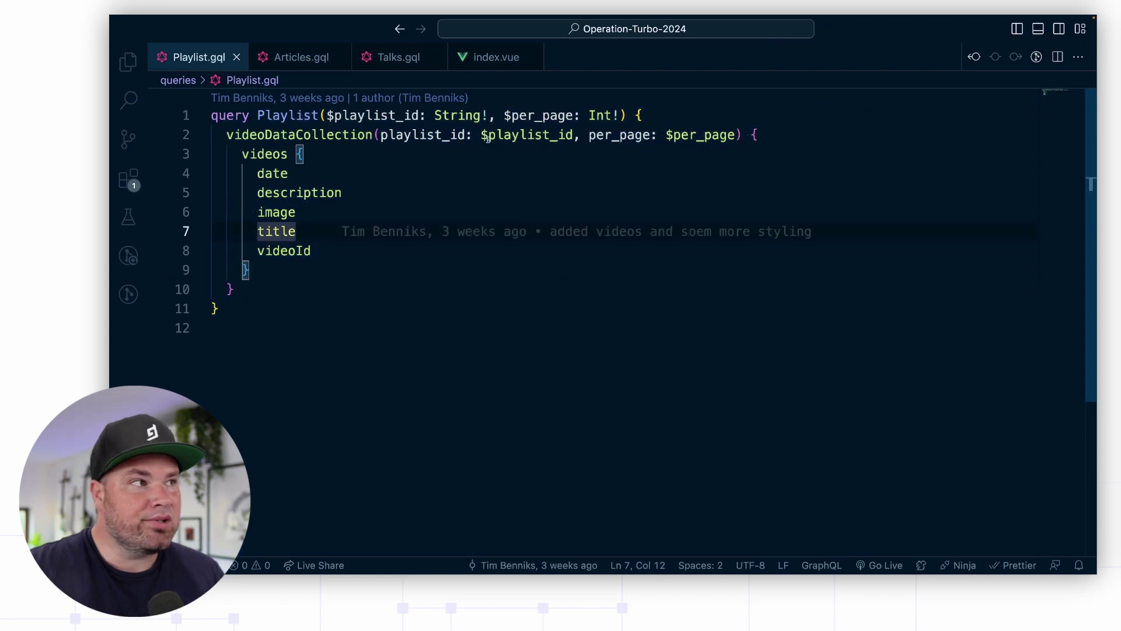
# - Inspect the Articles query in Articles.gql
pyautogui.click(301, 57)
pyautogui.press('ctrl+shift+super+Right')
pyautogui.click(487, 309)
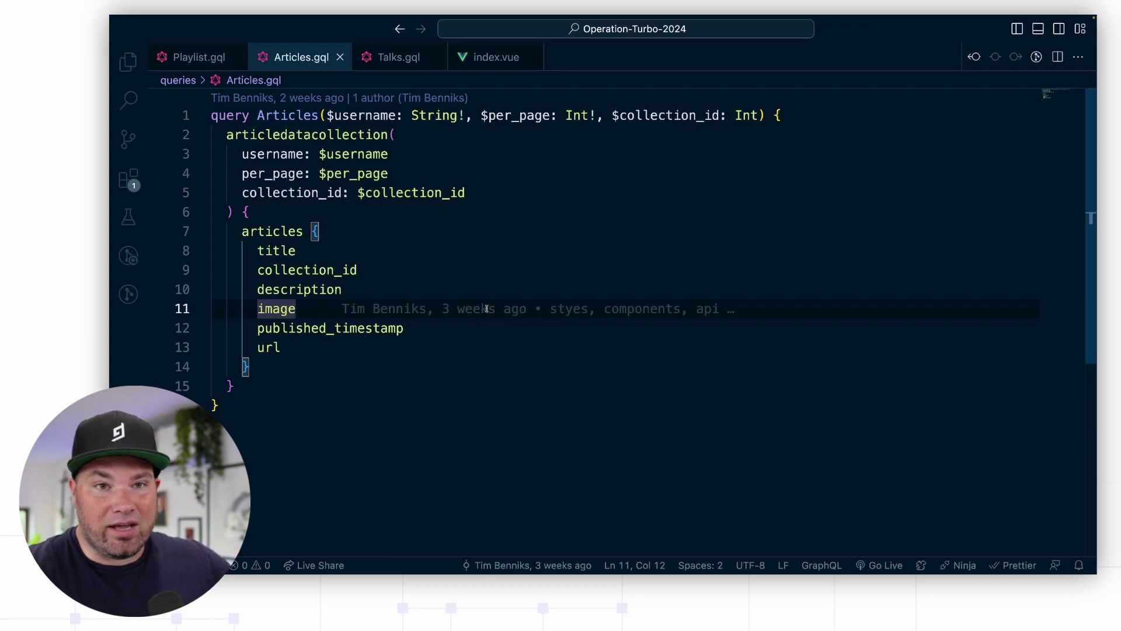
pyautogui.doubleClick(305, 118)
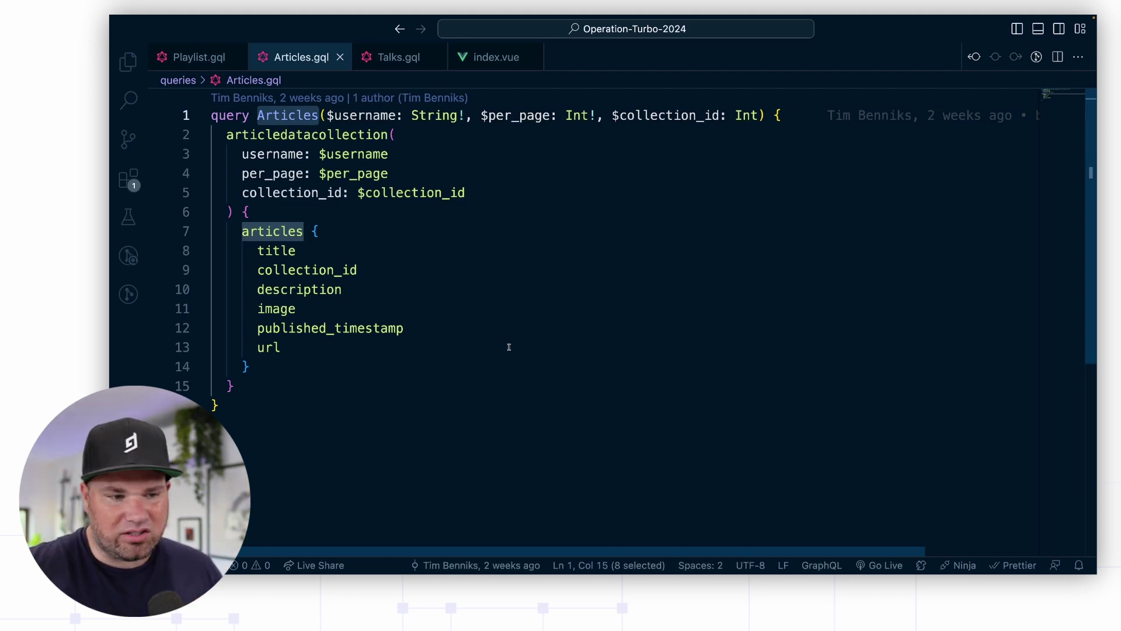
# - Show the Talks.gql query fetching talks ordered by date_DESC
pyautogui.click(399, 56)
pyautogui.doubleClick(314, 290)
pyautogui.press('super+a')
pyautogui.click(400, 299)
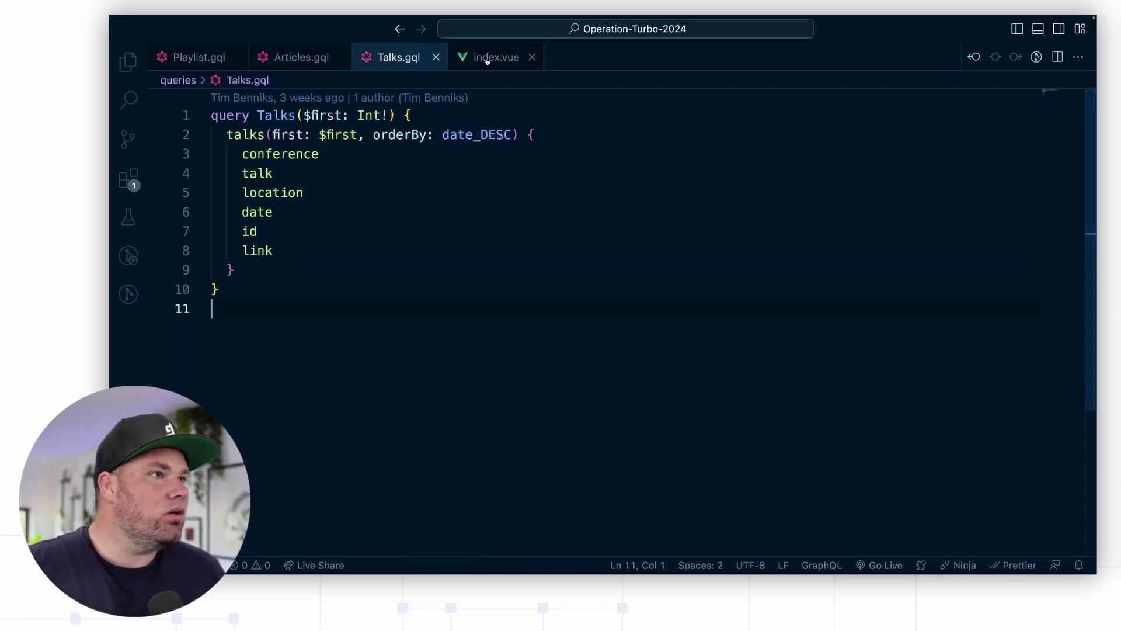
# - Highlight the videos-list block in index.vue with its playlist-id and per-page 3 attributes
pyautogui.click(513, 57)
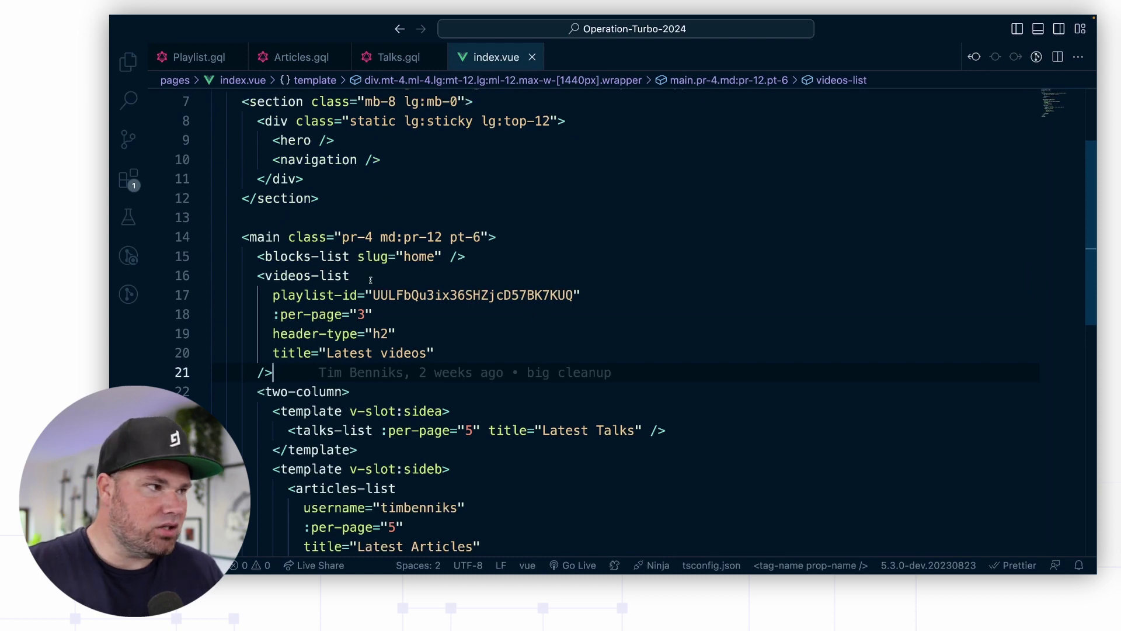
pyautogui.scroll(-2, 555, 330)
pyautogui.moveTo(257, 198)
pyautogui.mouseDown()
pyautogui.moveTo(295, 256)
pyautogui.moveTo(467, 295)
pyautogui.mouseUp()
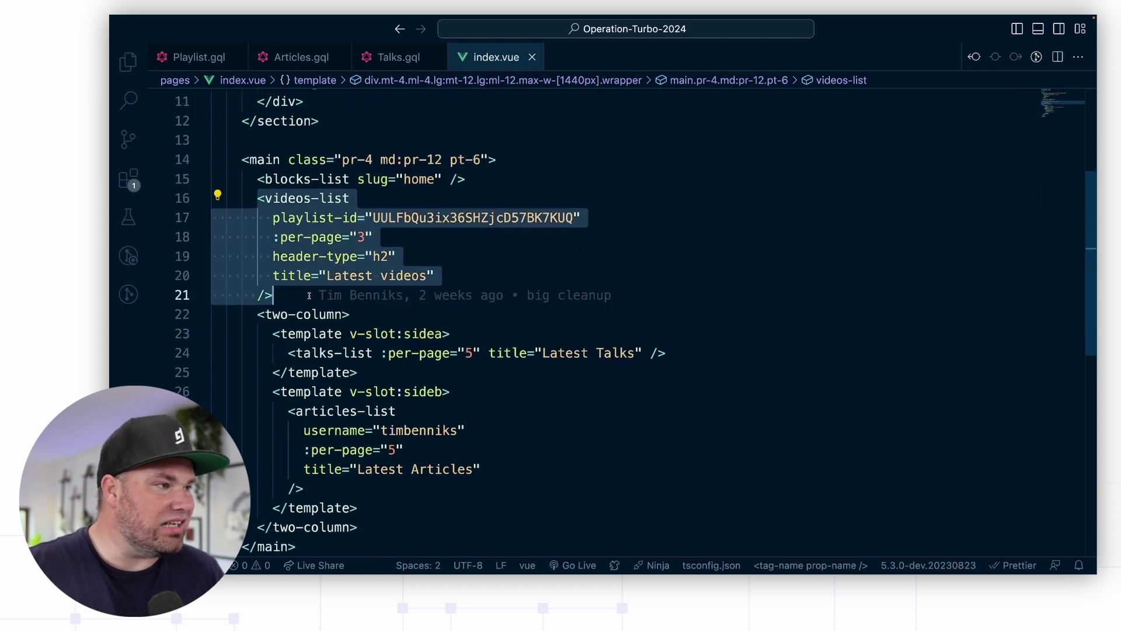
pyautogui.click(348, 225)
pyautogui.moveTo(273, 218); pyautogui.dragTo(358, 217)
pyautogui.doubleClick(409, 218)
pyautogui.click(316, 229)
pyautogui.doubleClick(308, 236)
pyautogui.doubleClick(361, 236)
pyautogui.click(467, 252)
pyautogui.press('ctrl+shift+super+Right')
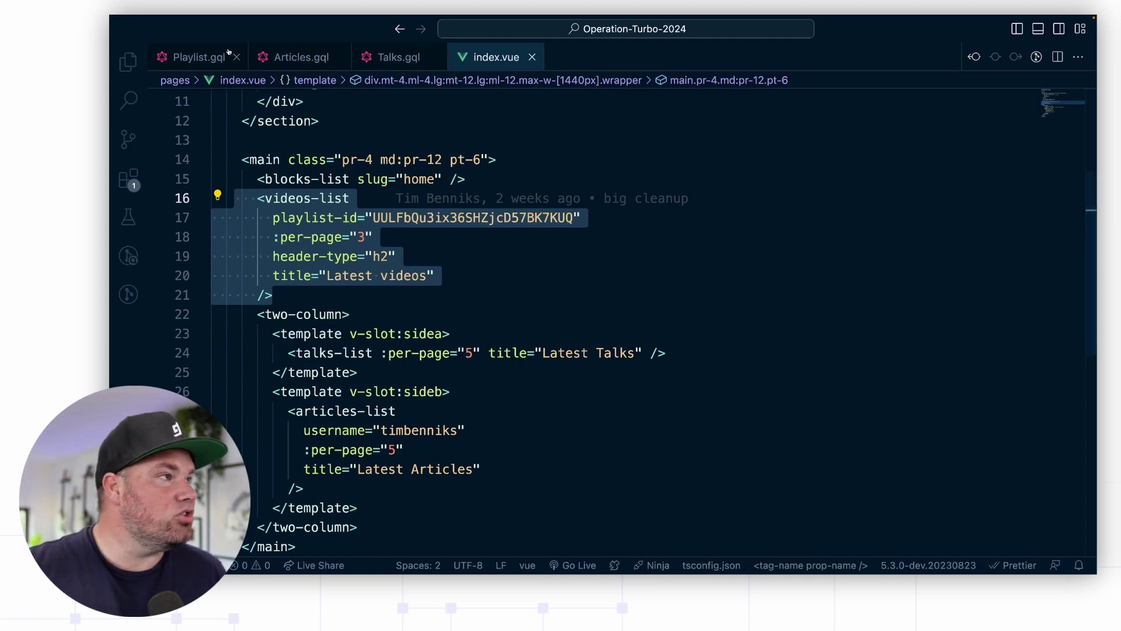
# - Compare with the Playlist.gql query body, then return to index.vue
pyautogui.hotkey('ctrl', 'Tab')
pyautogui.moveTo(313, 300); pyautogui.dragTo(181, 115)
pyautogui.click(430, 332)
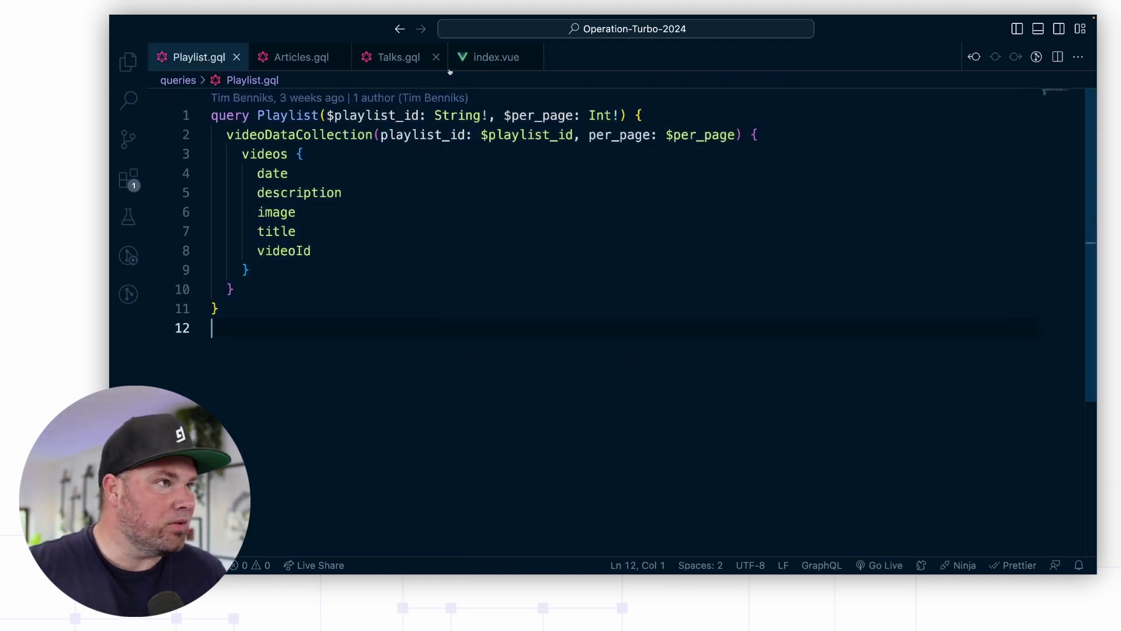
pyautogui.hotkey('ctrl', 'Tab')
pyautogui.click(540, 286)
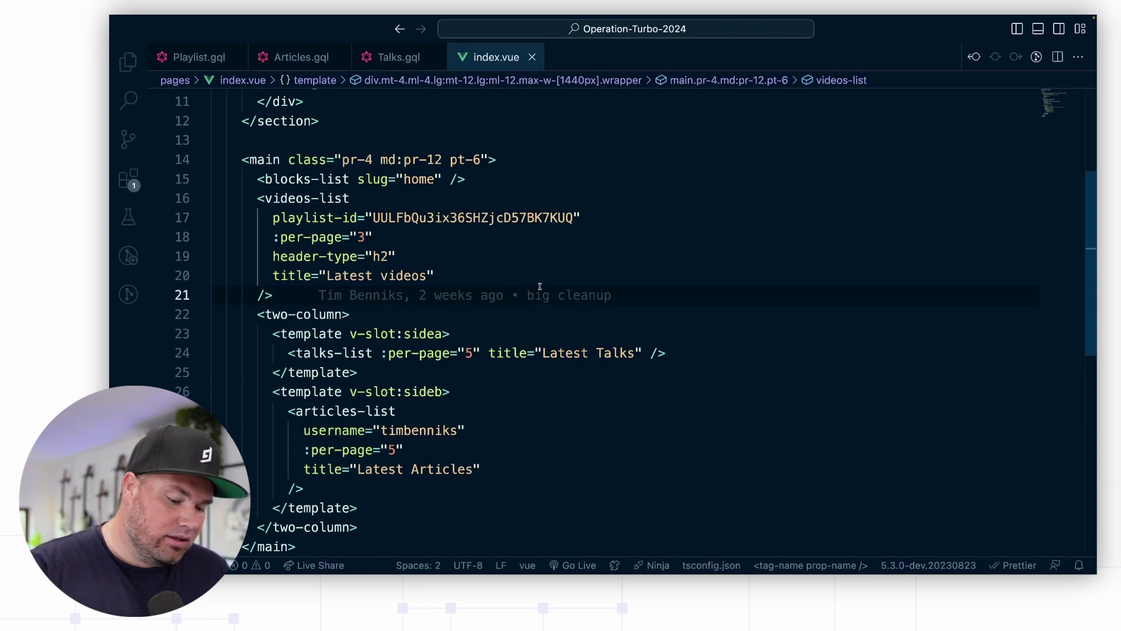
# - Scroll the timbenniks.dev homepage in Chrome to the three Latest videos cards
pyautogui.hotkey('ctrl', 'Right')
pyautogui.hotkey('ctrl', 'shift', 'Tab')
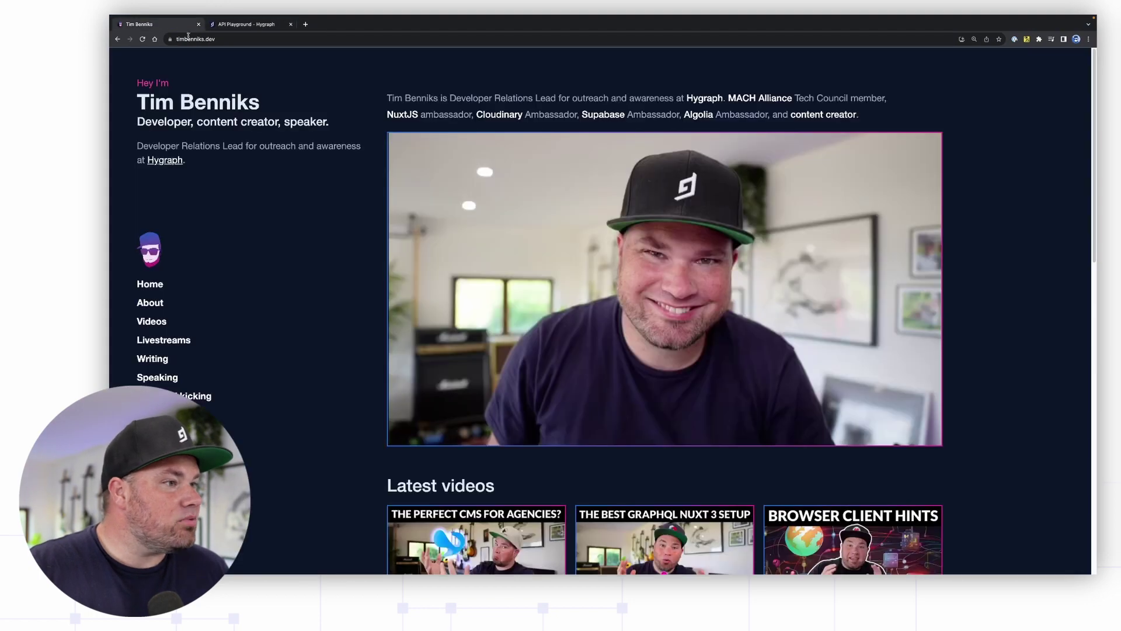
pyautogui.scroll(-5, 588, 366)
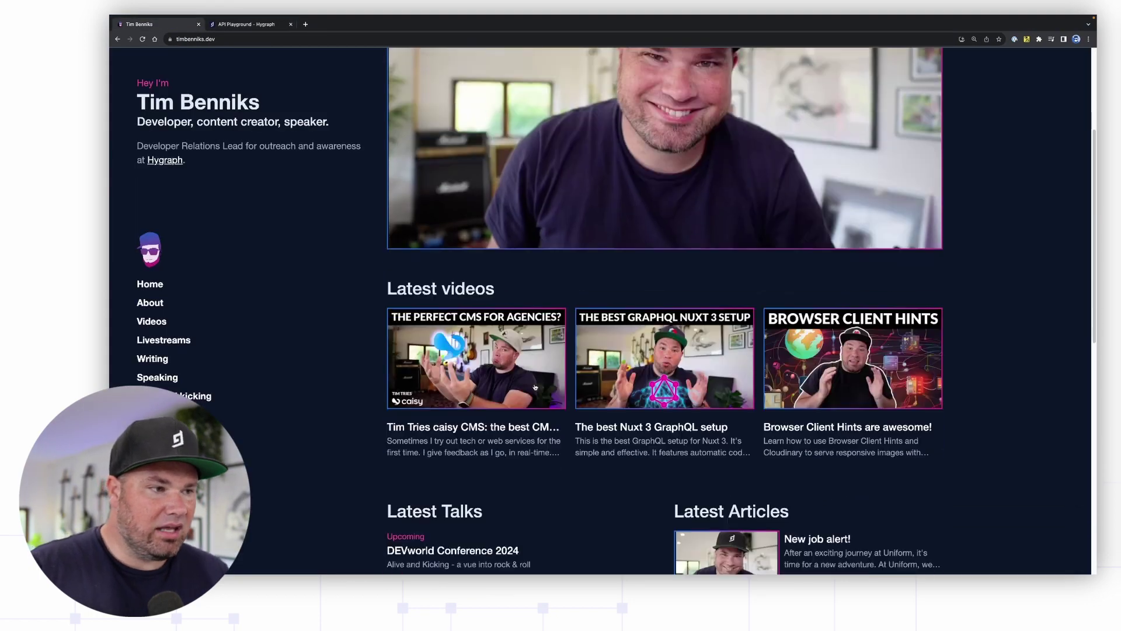